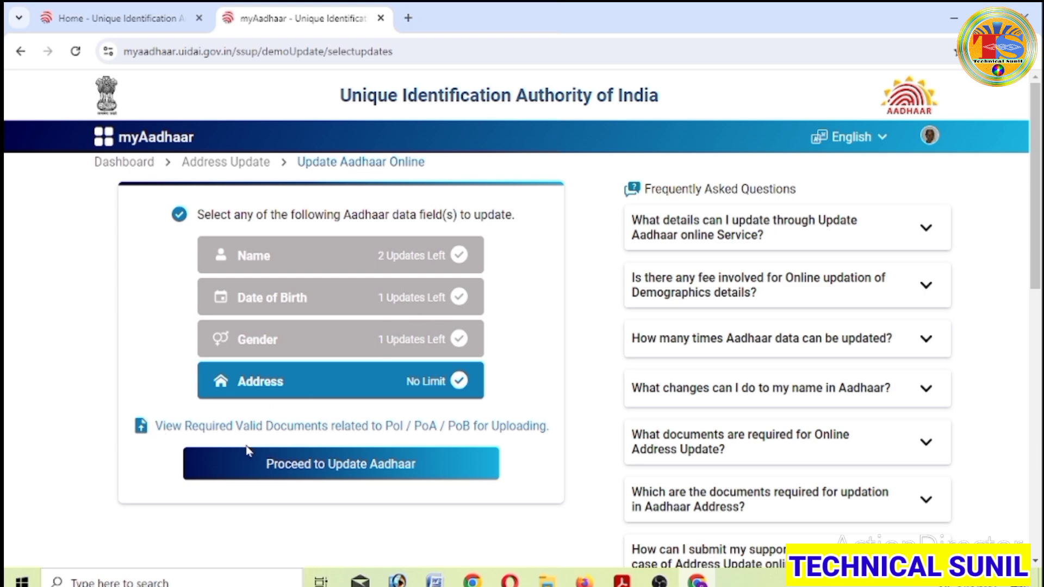
# - Keep Address as the only field to update, then open the myAadhaar banner in a new tab
pyautogui.click(459, 382)
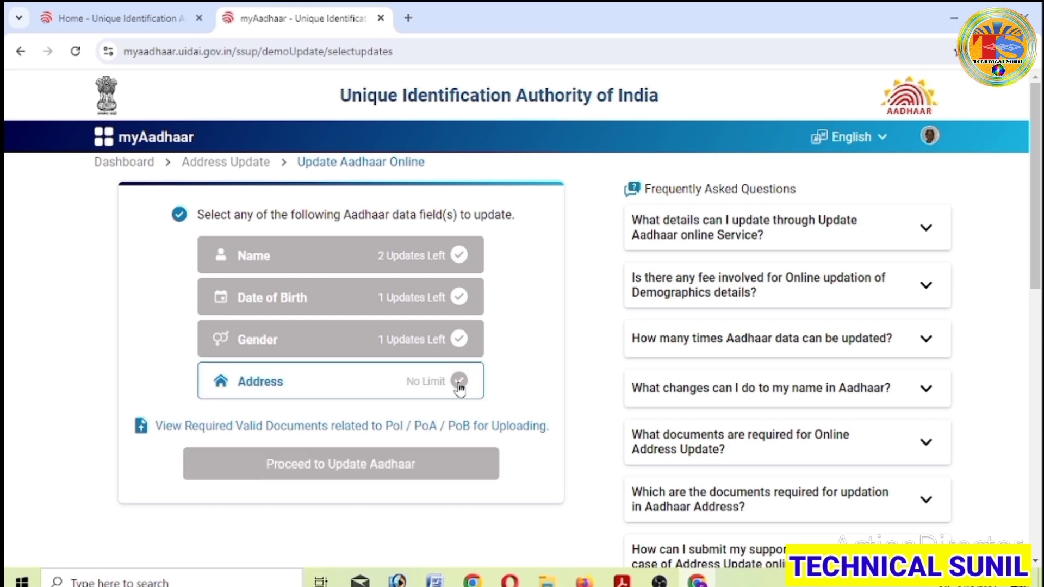
pyautogui.click(459, 382)
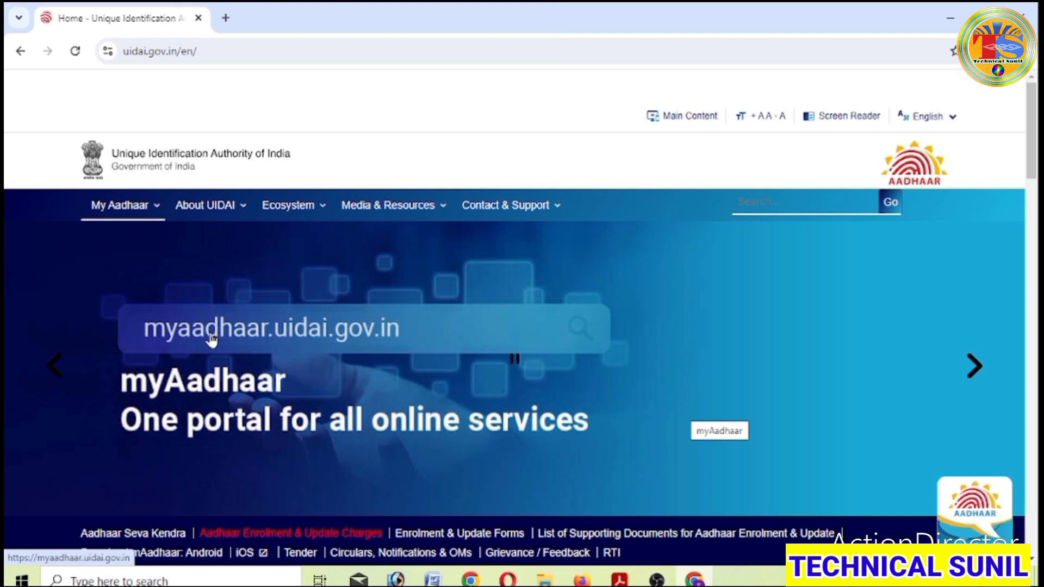
pyautogui.click(212, 339)
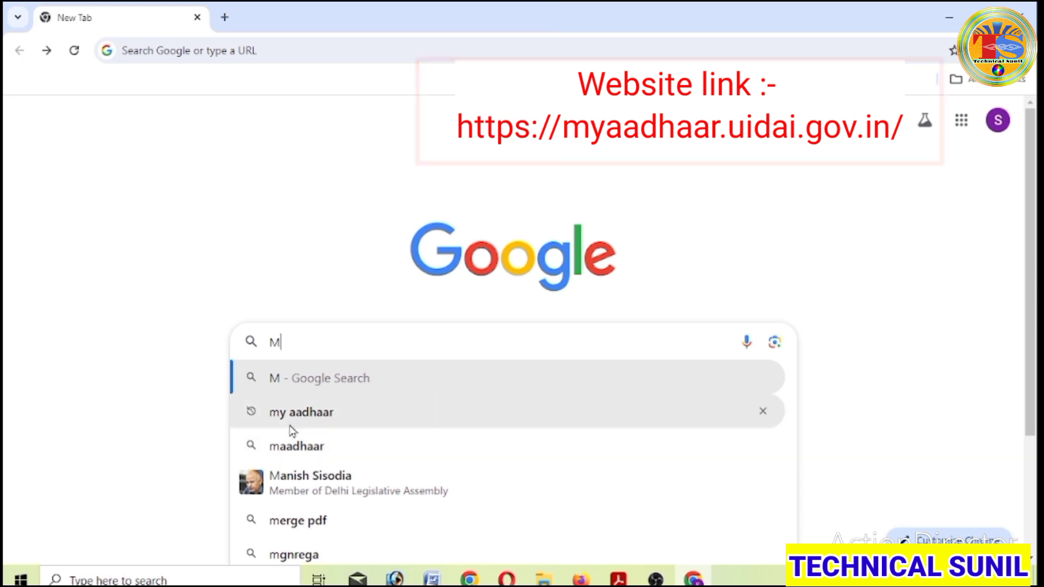
# - Search Google for 'my aadhaar' and open the official uidai.gov.in home page from the results
pyautogui.click(319, 414)
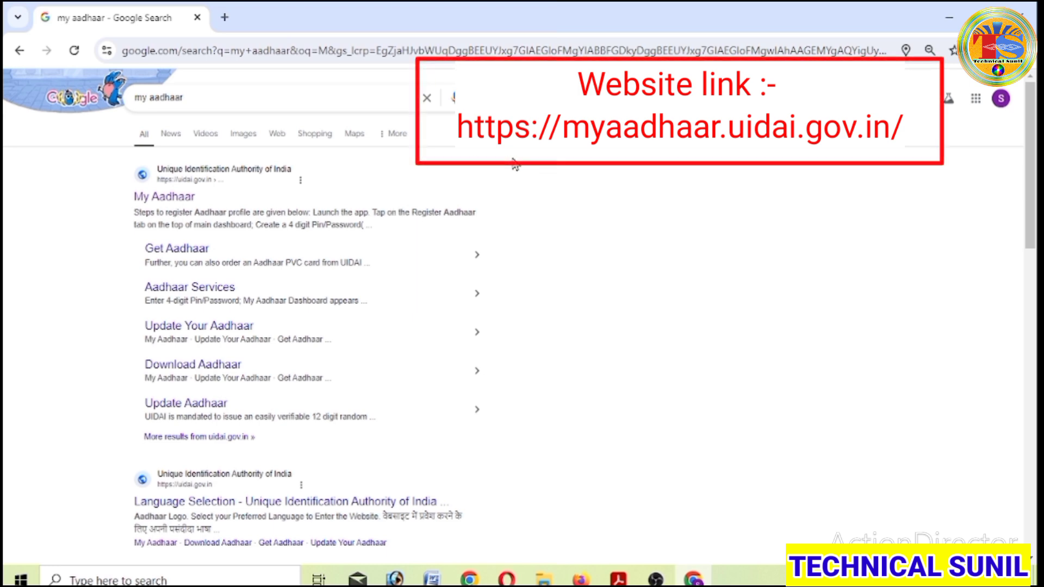
pyautogui.click(175, 206)
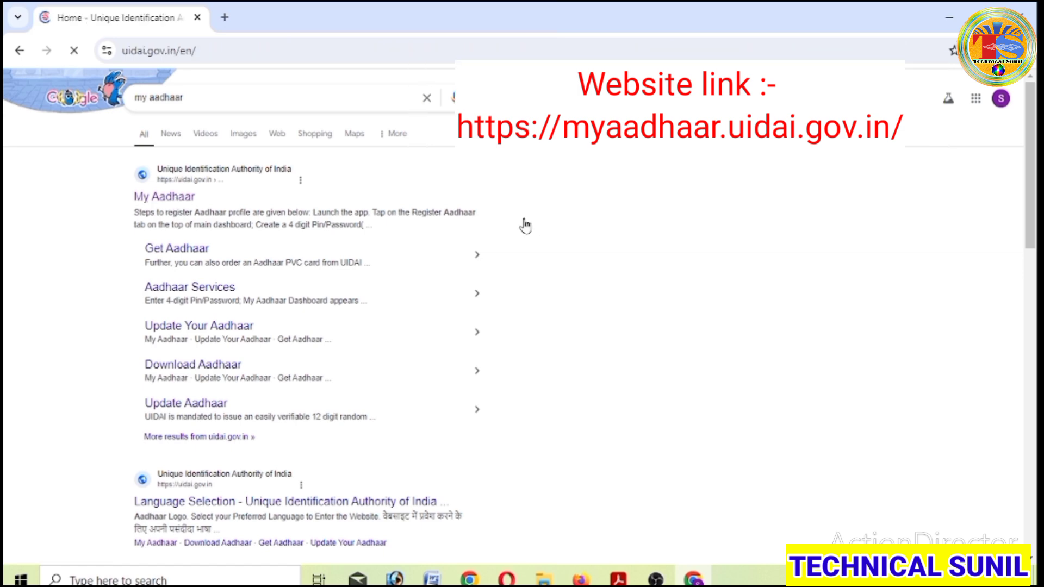
pyautogui.moveTo(526, 226)
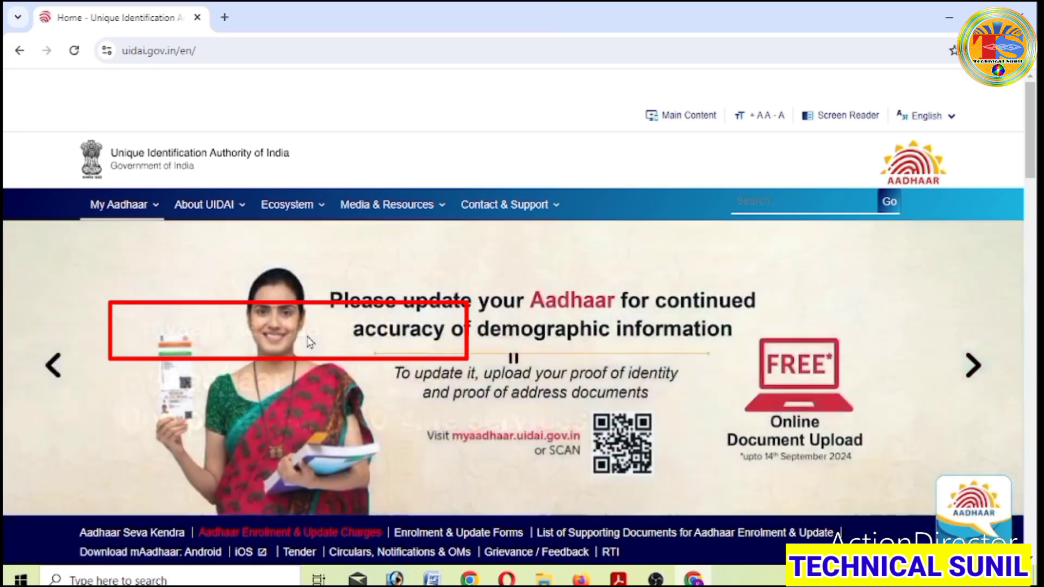
# - Open myaadhaar.uidai.gov.in in a second tab from the UIDAI home page carousel banner
pyautogui.click(309, 342)
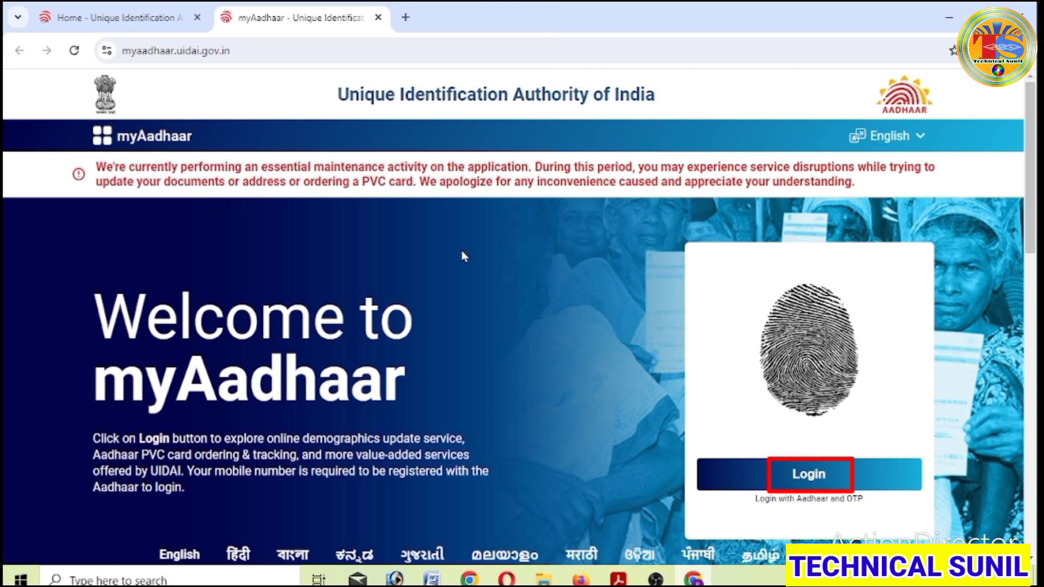
# - Enter the Aadhaar number and captcha on the login form and request a login OTP
pyautogui.click(808, 481)
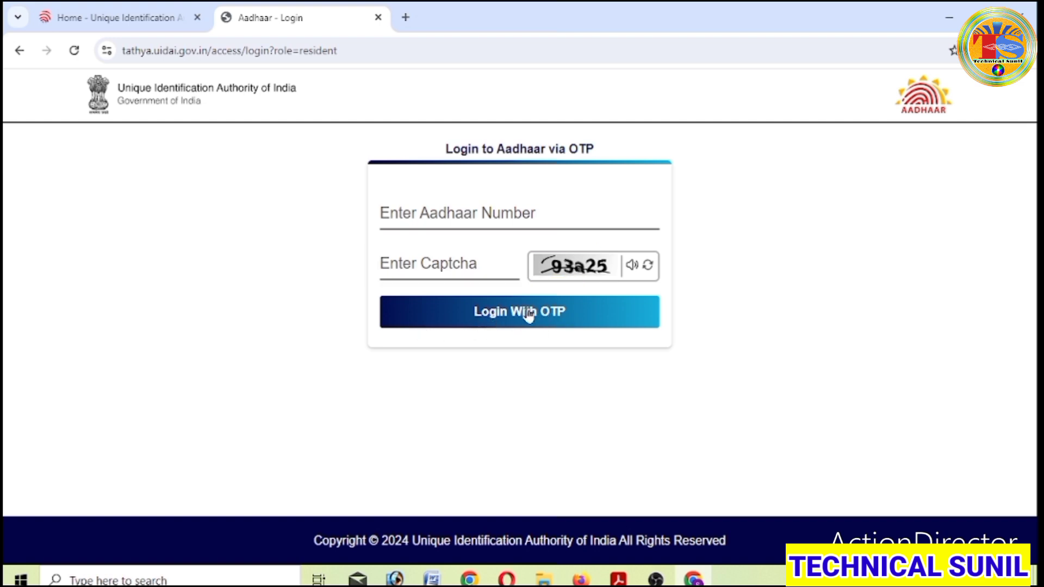
pyautogui.click(430, 221)
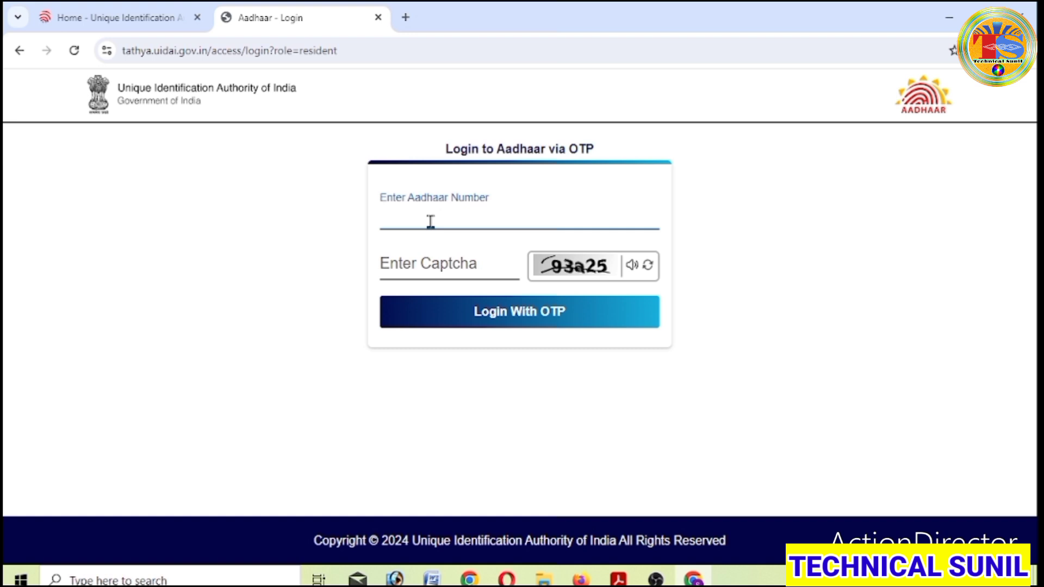
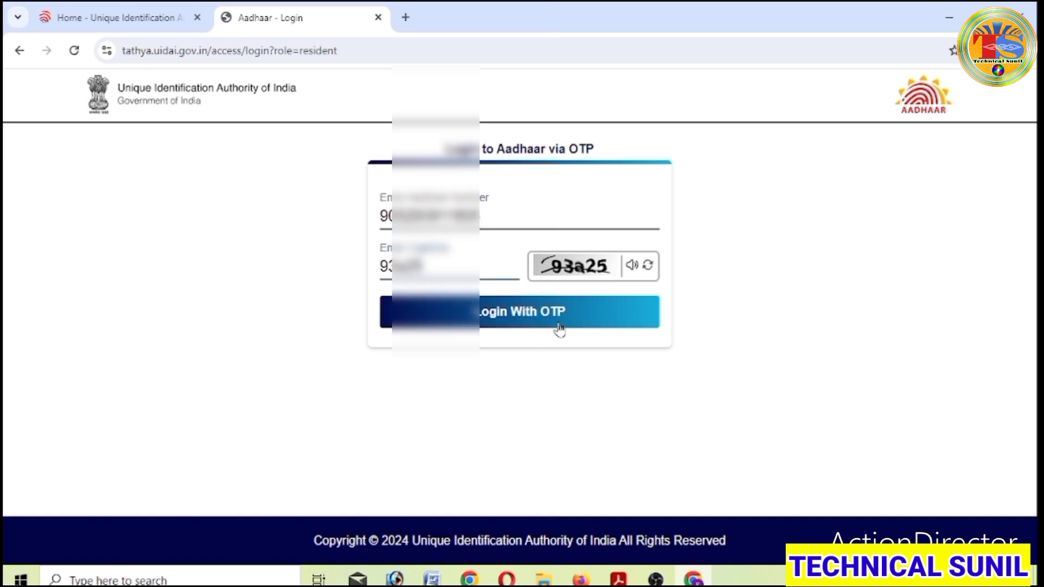
pyautogui.click(560, 324)
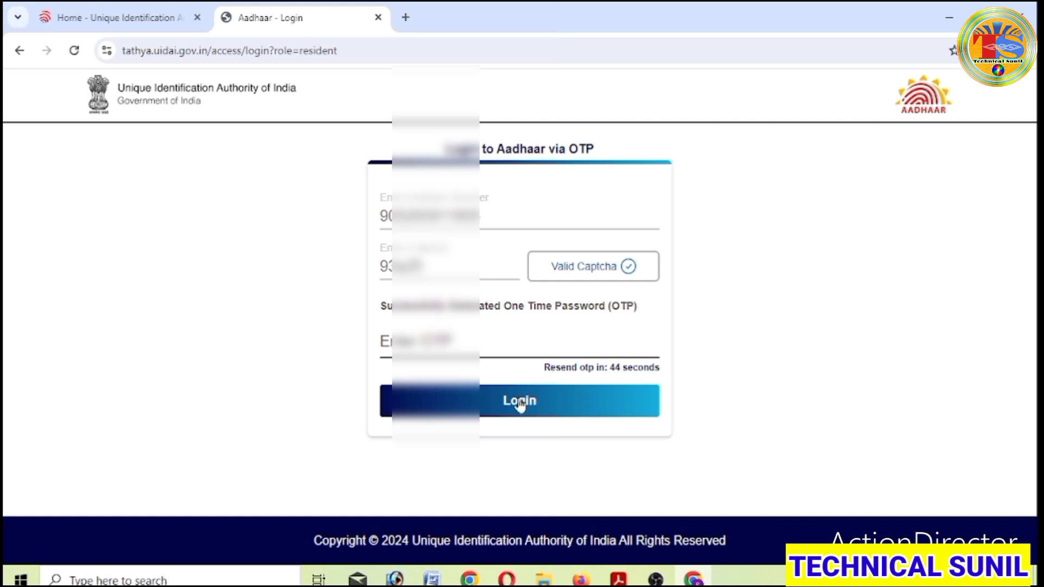
# - Enter the received one-time password, correcting a mistyped digit, and log in
pyautogui.click(412, 341)
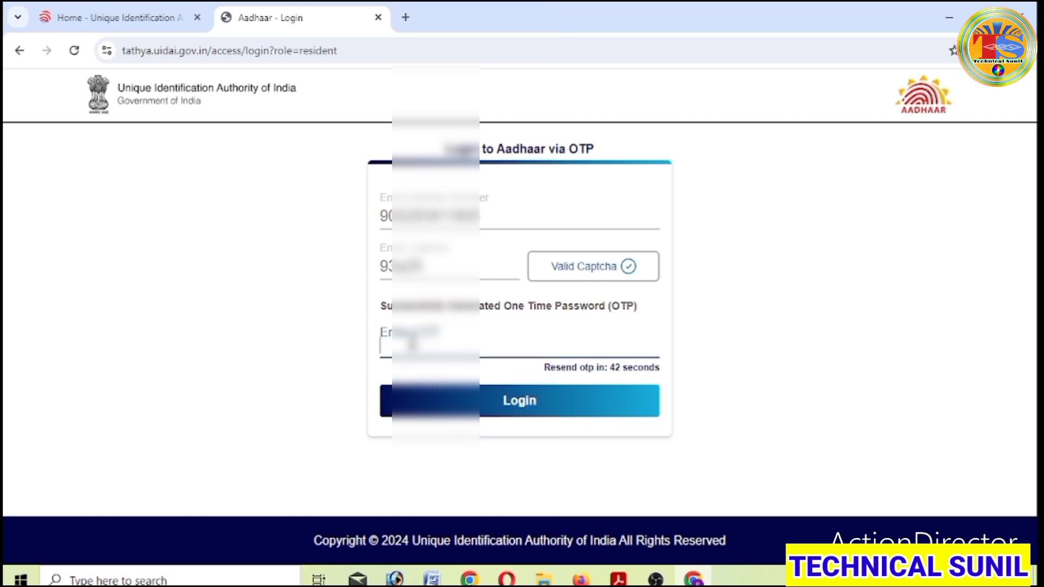
pyautogui.write('55')
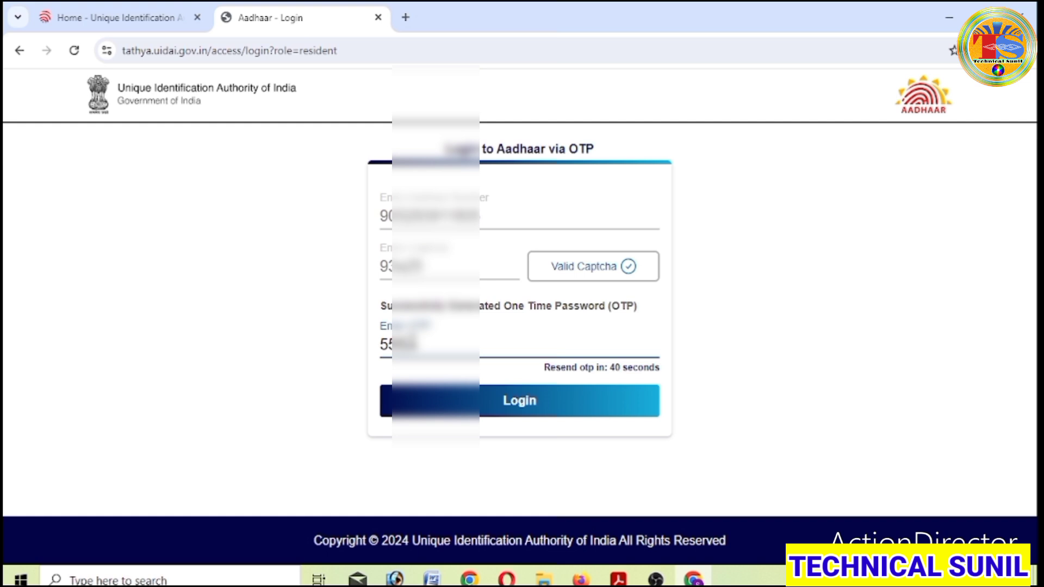
pyautogui.press('BackSpace')
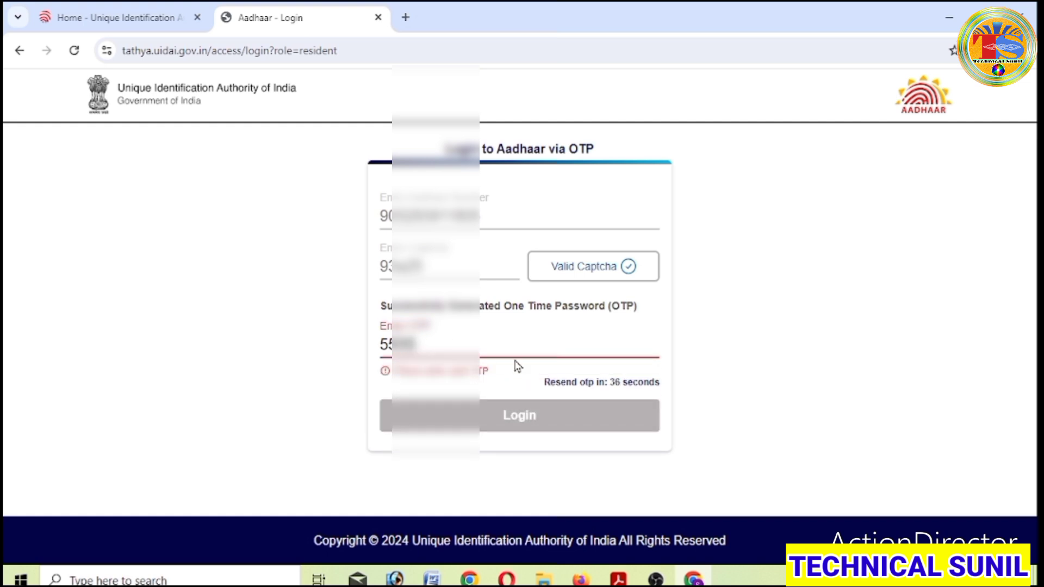
pyautogui.write('5')
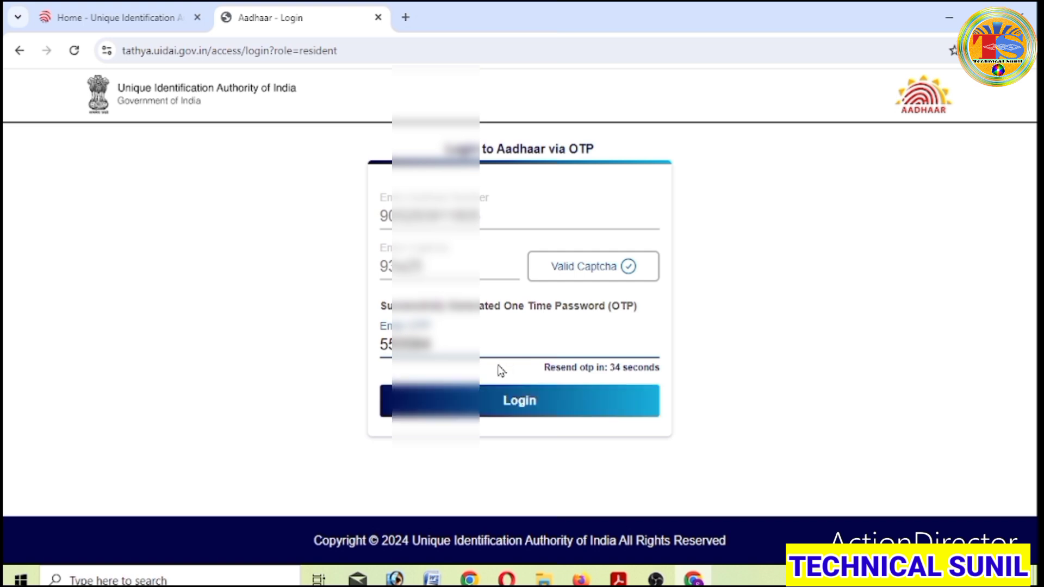
pyautogui.click(509, 408)
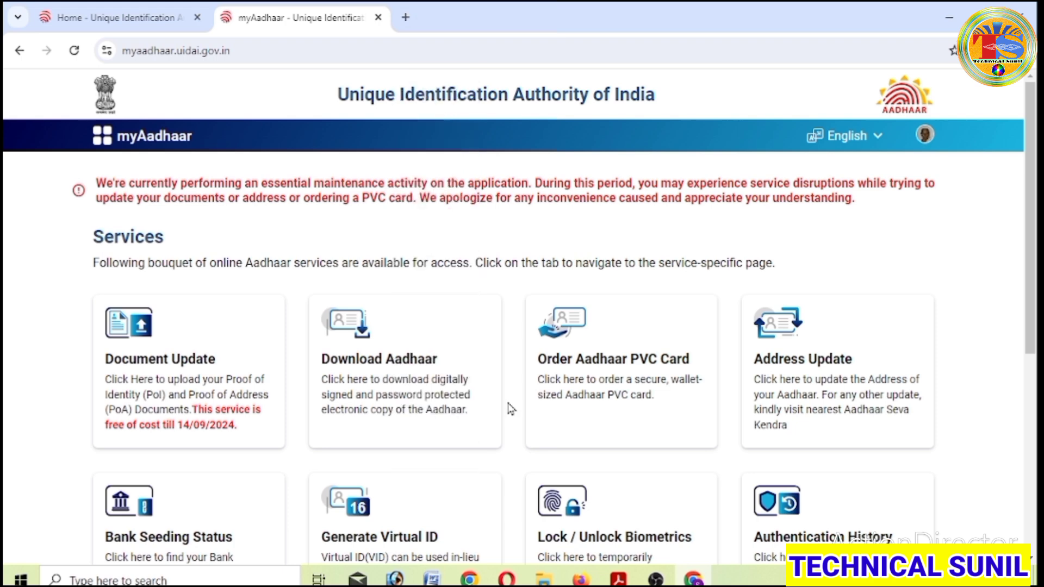
# - Scroll through the dashboard's Services cards and Requests section, then return to the top
pyautogui.scroll(-6, 511, 409)
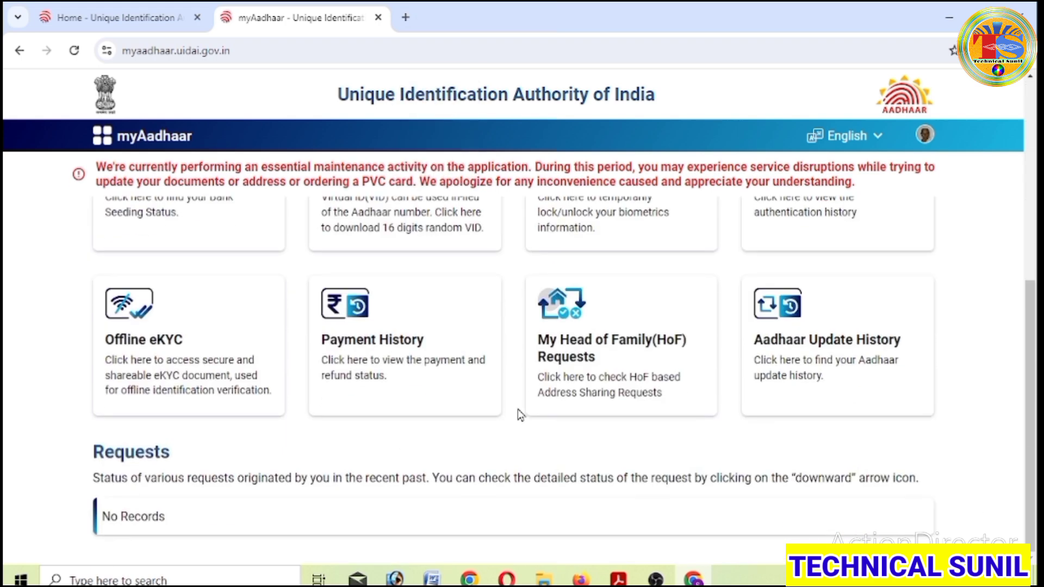
pyautogui.scroll(2, 523, 415)
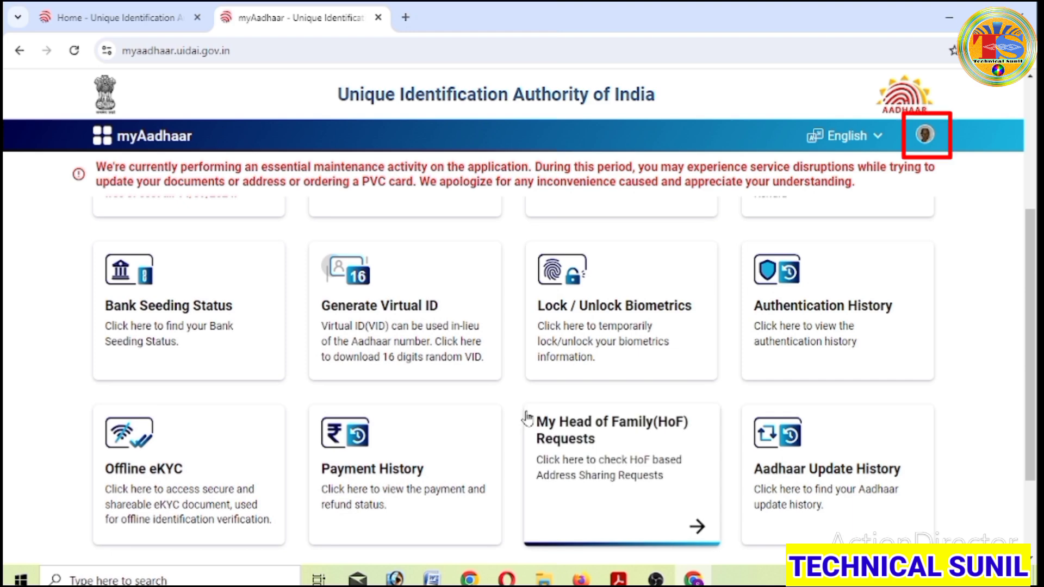
pyautogui.scroll(4, 526, 418)
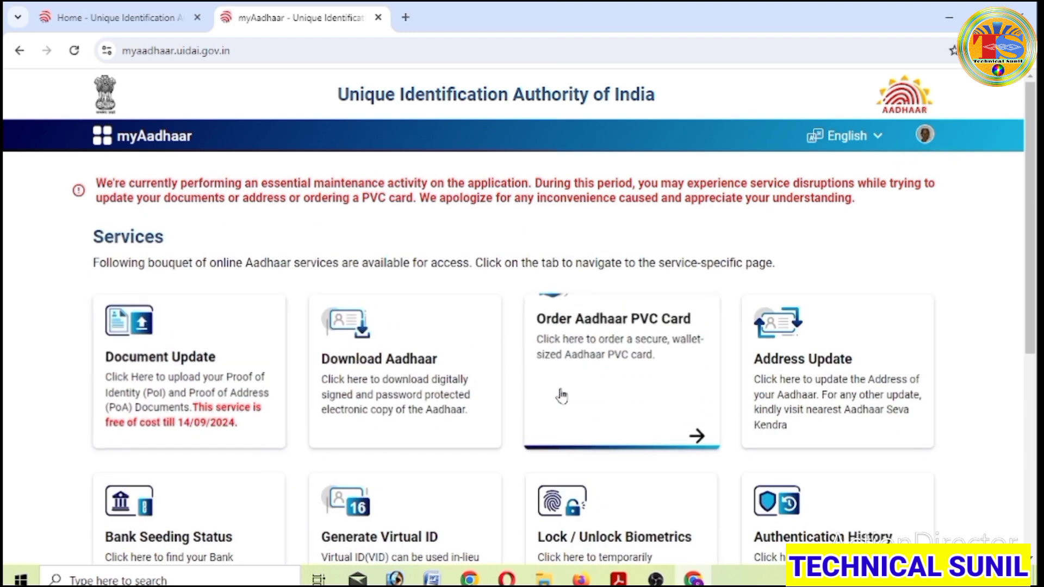
pyautogui.scroll(-1, 766, 343)
pyautogui.scroll(2, 765, 342)
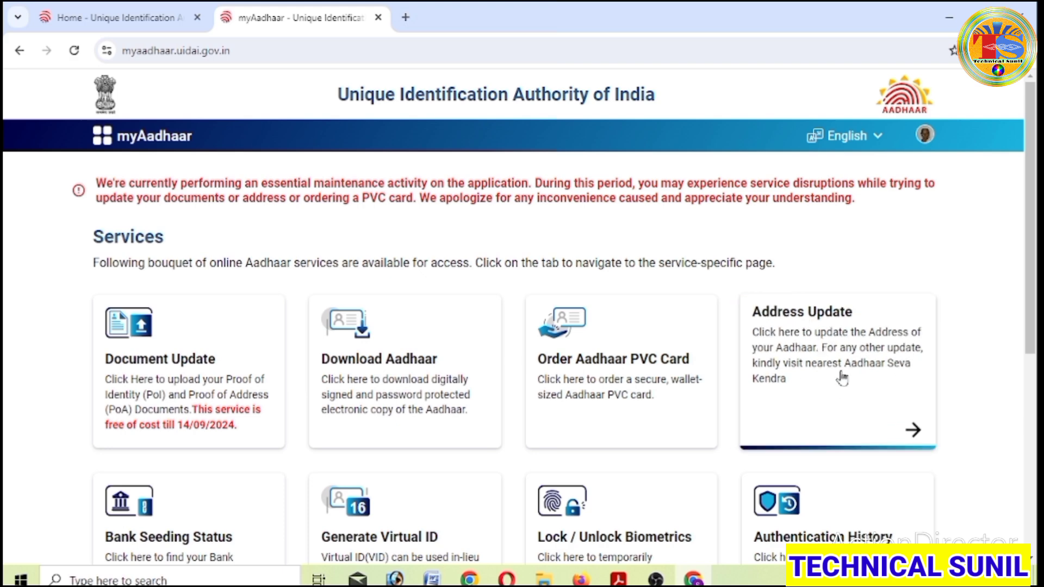
pyautogui.click(917, 439)
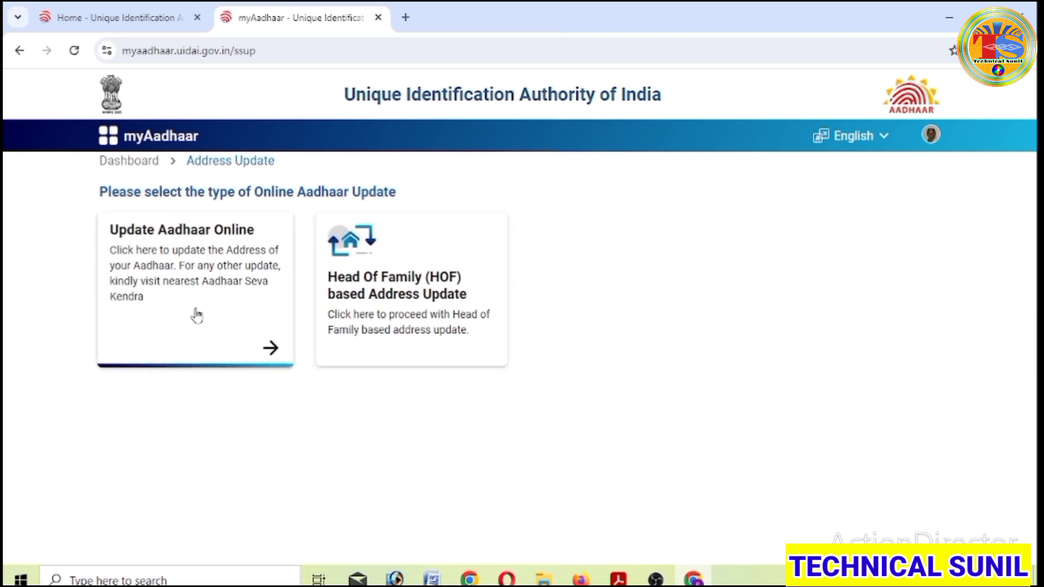
pyautogui.click(267, 353)
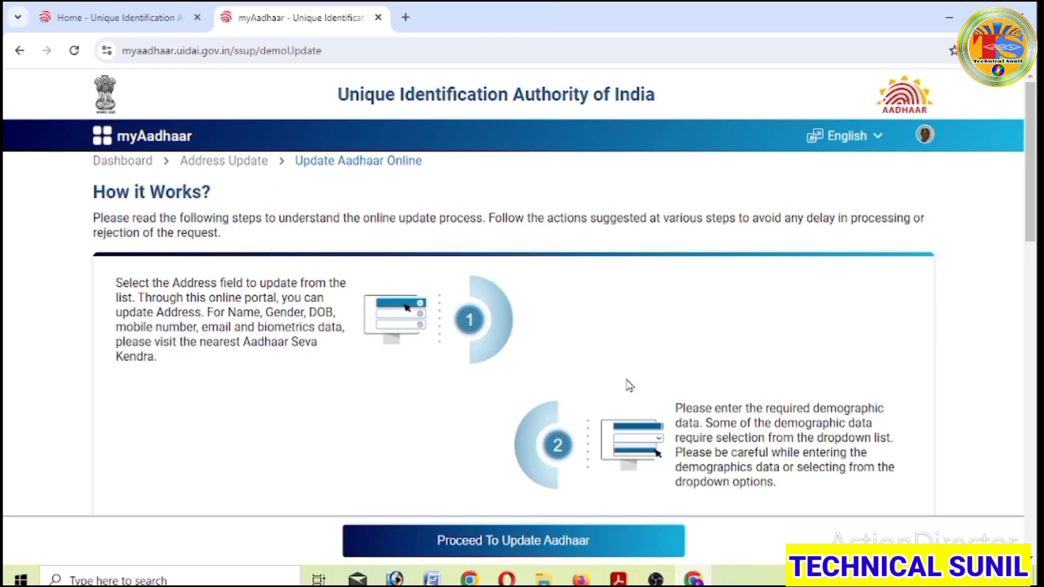
pyautogui.scroll(-3, 629, 385)
pyautogui.scroll(-5, 443, 446)
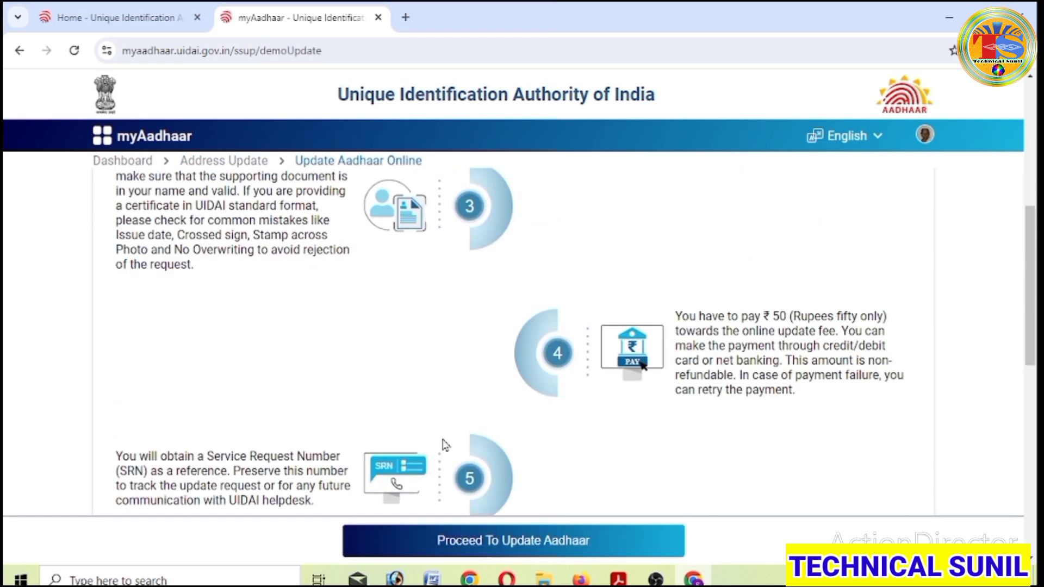
pyautogui.scroll(7, 444, 445)
pyautogui.scroll(-8, 447, 446)
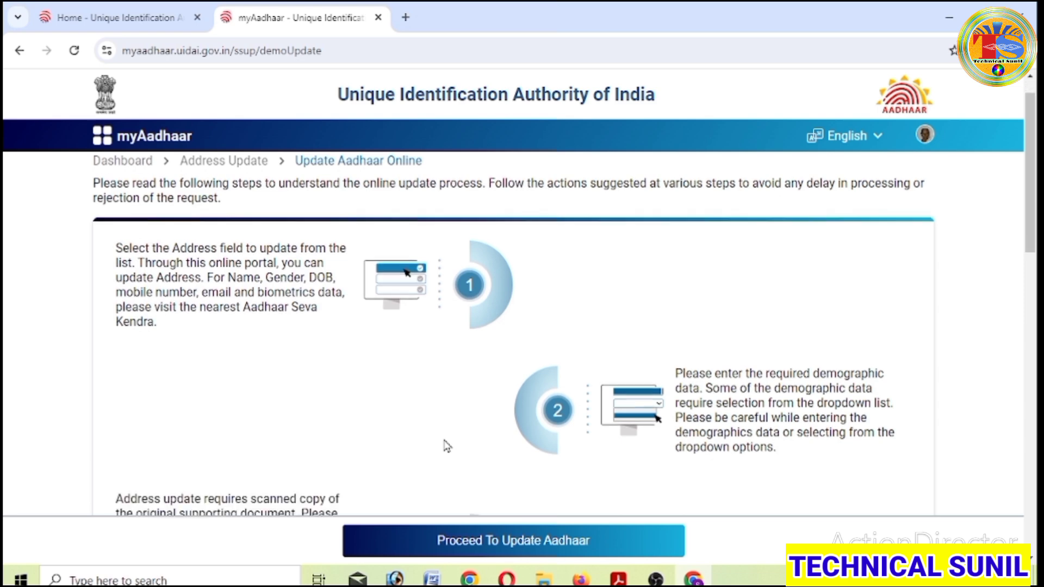
pyautogui.scroll(-10, 447, 446)
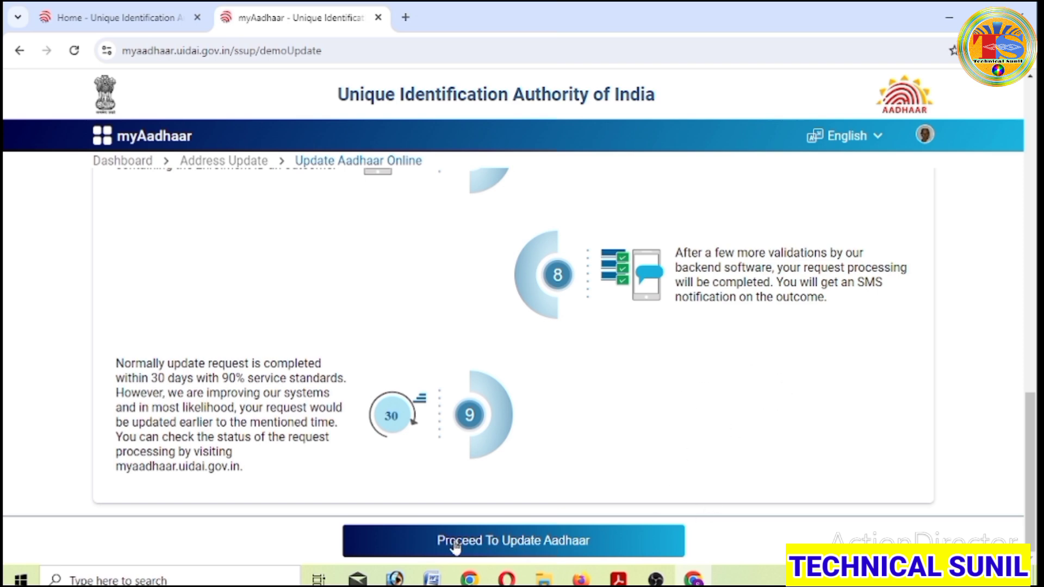
# - Proceed to update Aadhaar, keep Address selected as the field, and continue to the address form
pyautogui.click(528, 550)
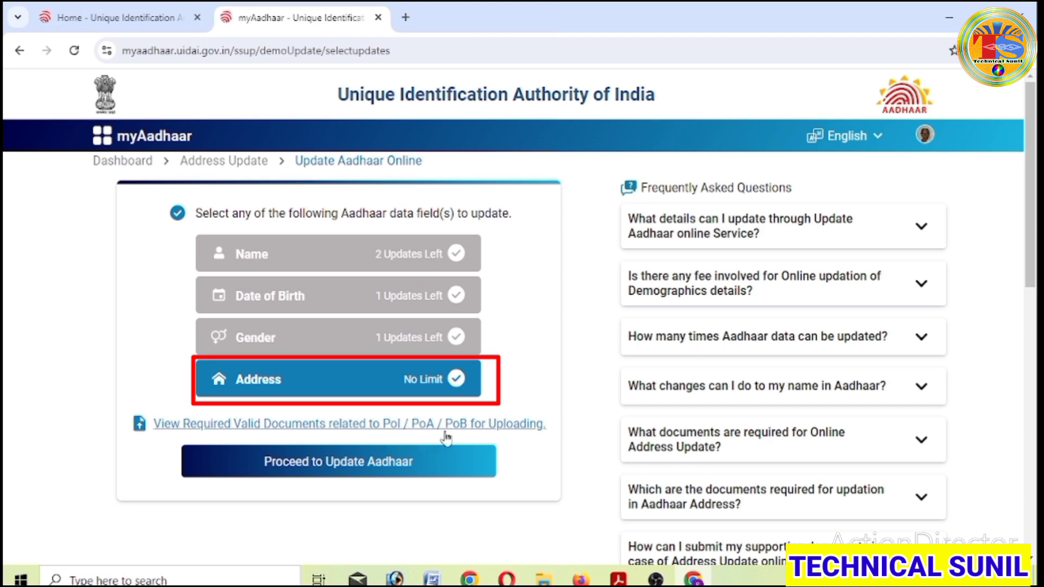
pyautogui.click(457, 384)
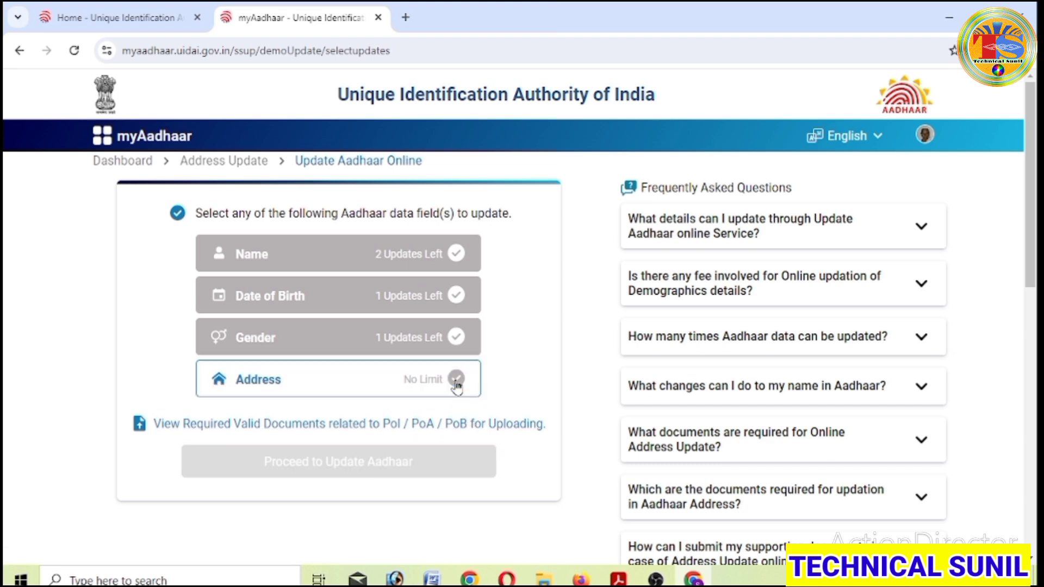
pyautogui.click(457, 383)
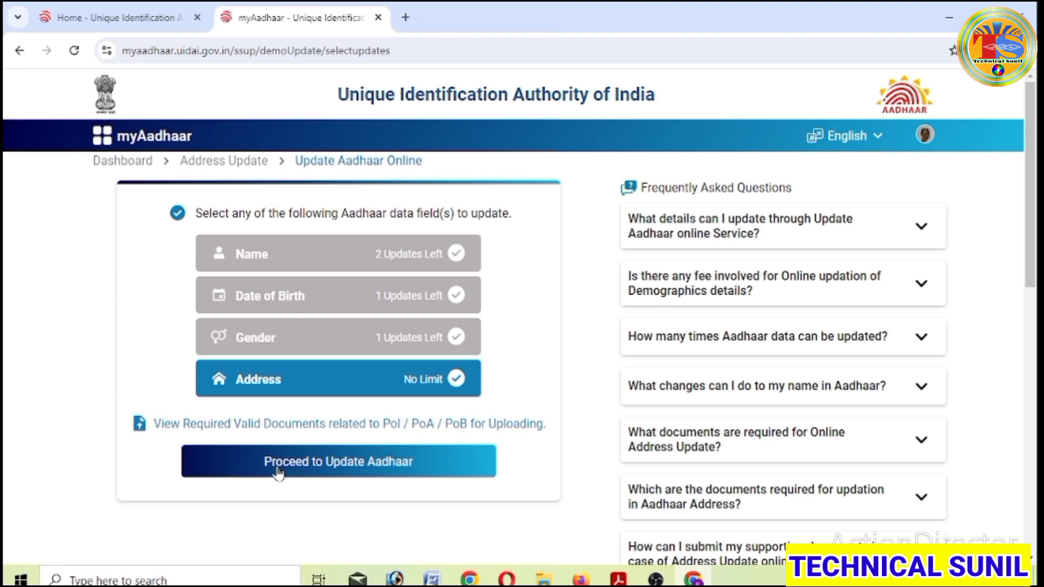
pyautogui.click(351, 468)
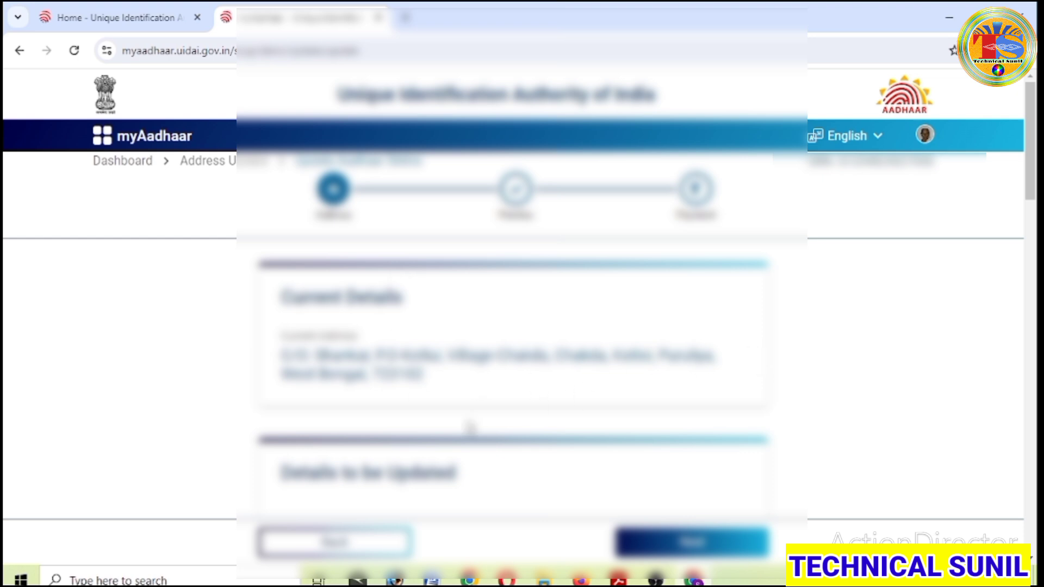
# - Scroll through the Details to be Updated fields, from Care of down to Village/Town/City
pyautogui.scroll(-5, 500, 423)
pyautogui.scroll(2, 501, 423)
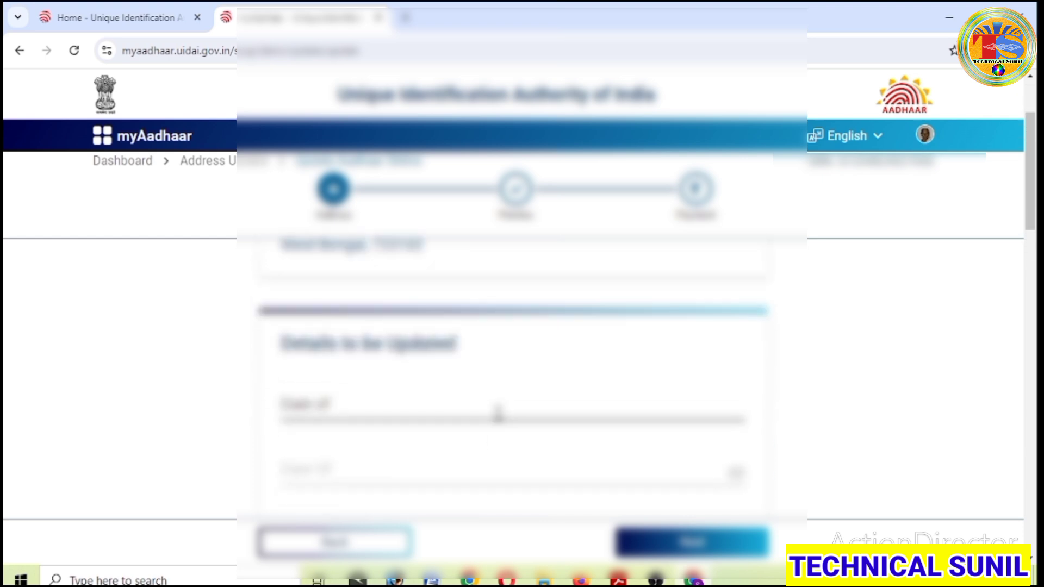
pyautogui.scroll(-2, 498, 413)
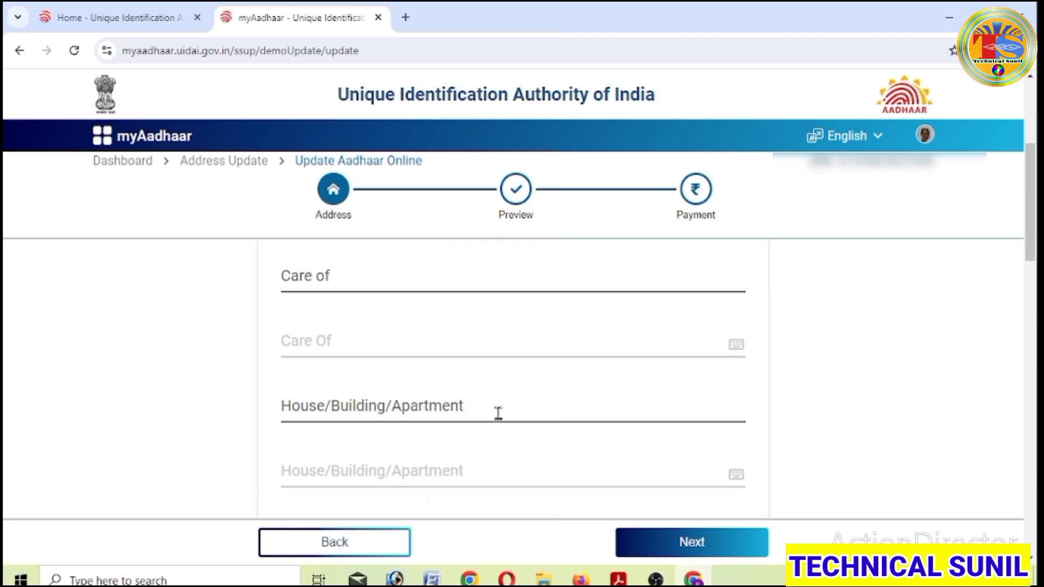
pyautogui.scroll(1, 498, 414)
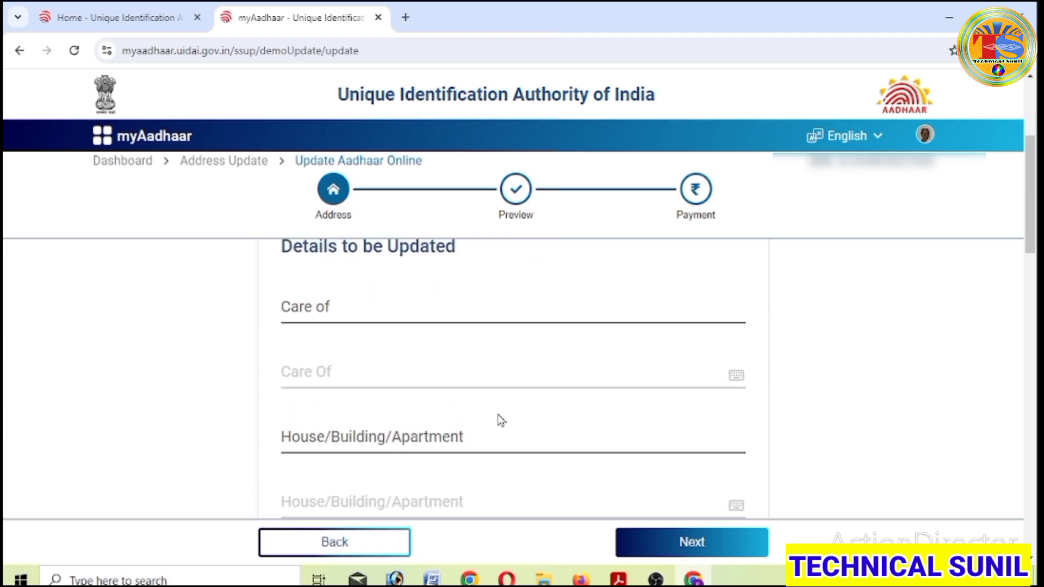
pyautogui.scroll(1, 490, 526)
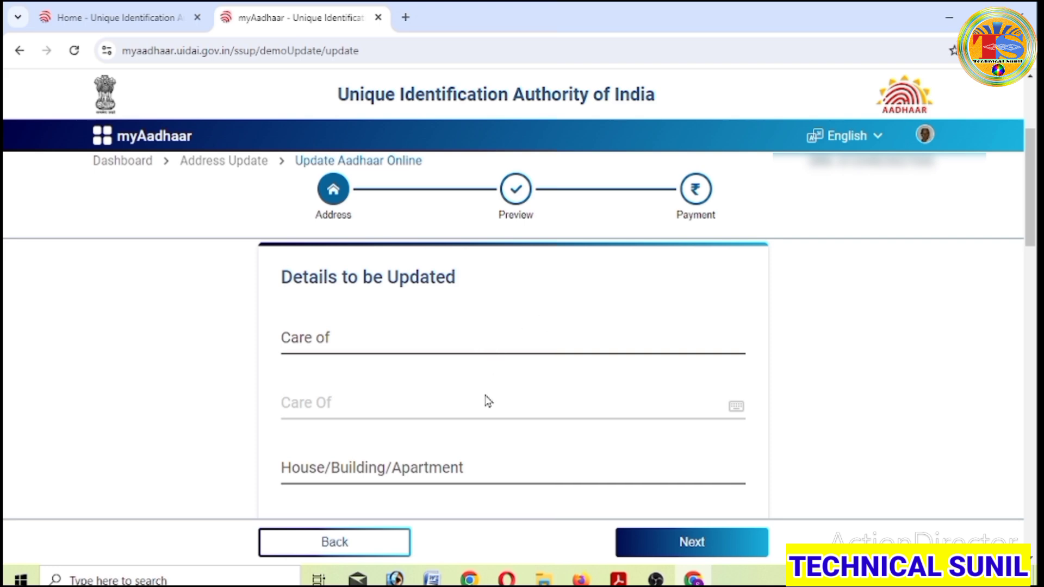
pyautogui.scroll(-2, 488, 402)
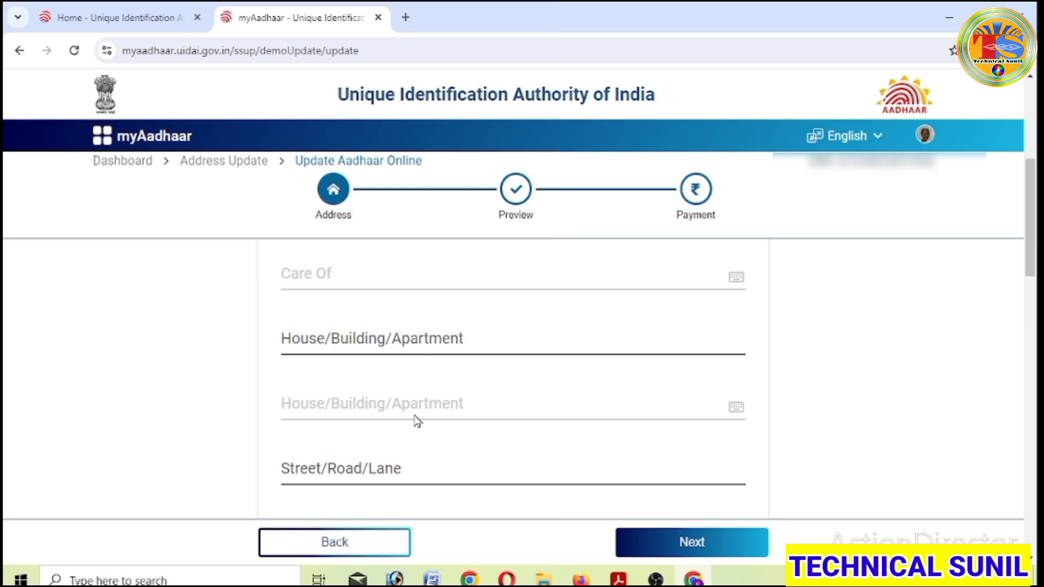
pyautogui.scroll(-1, 416, 421)
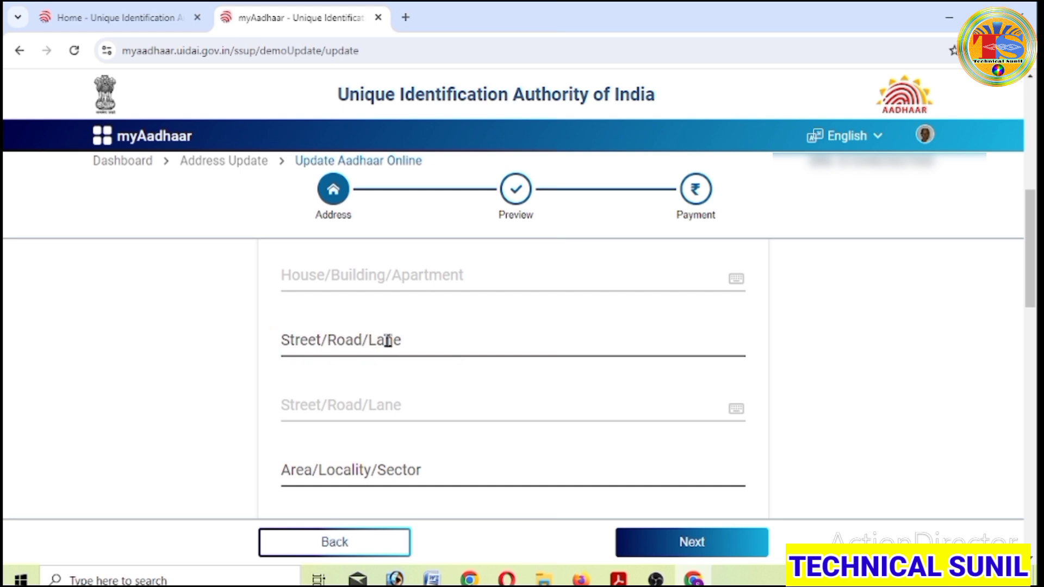
pyautogui.scroll(-2, 387, 341)
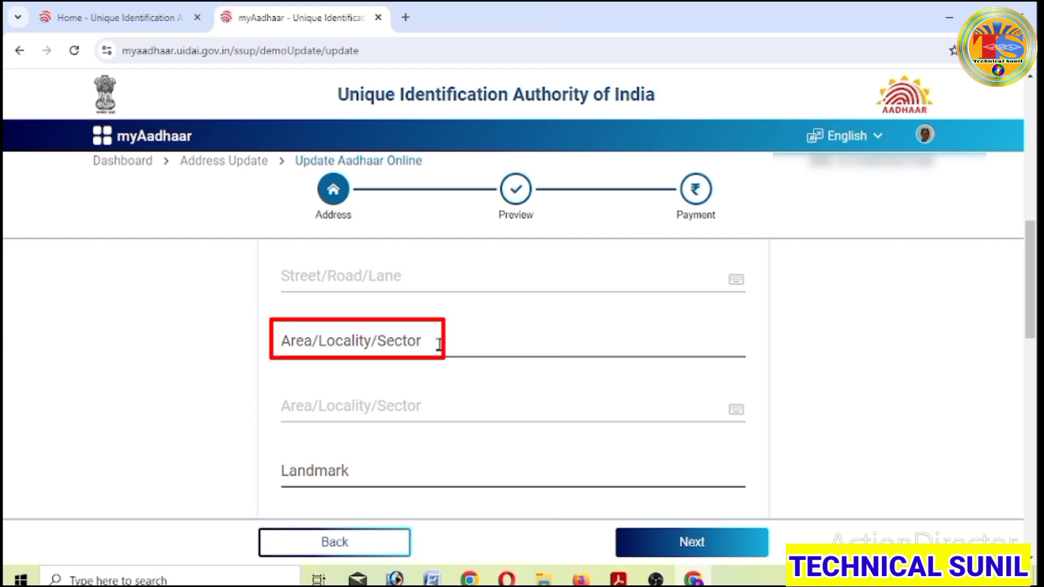
pyautogui.scroll(-2, 439, 344)
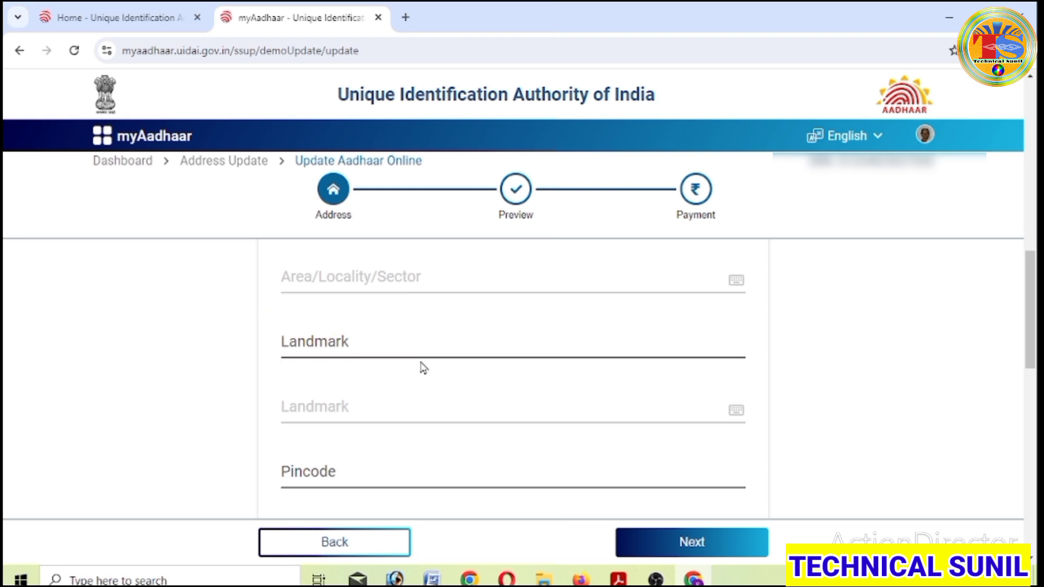
pyautogui.scroll(-1, 423, 368)
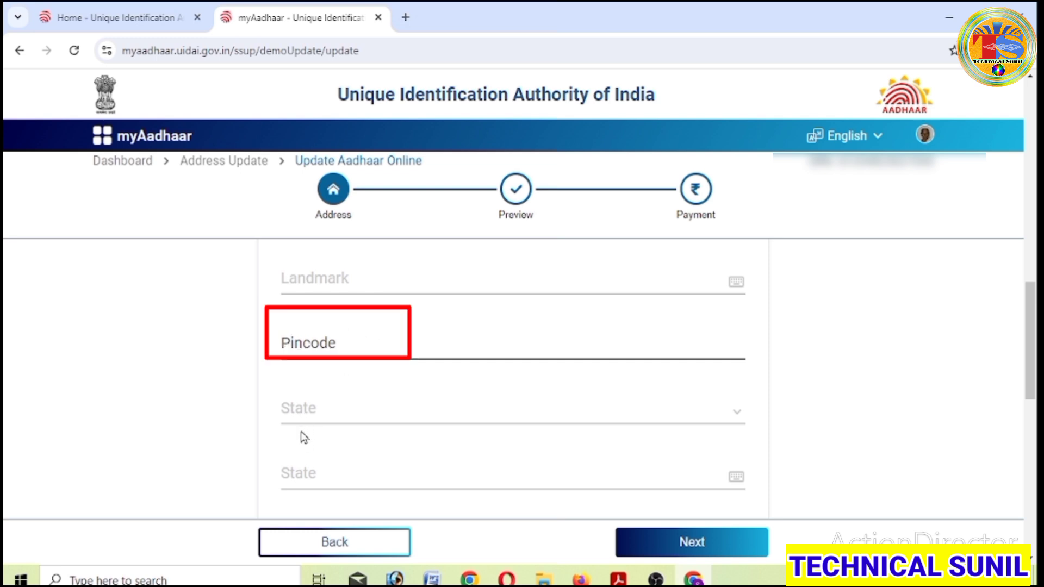
pyautogui.scroll(-2, 303, 432)
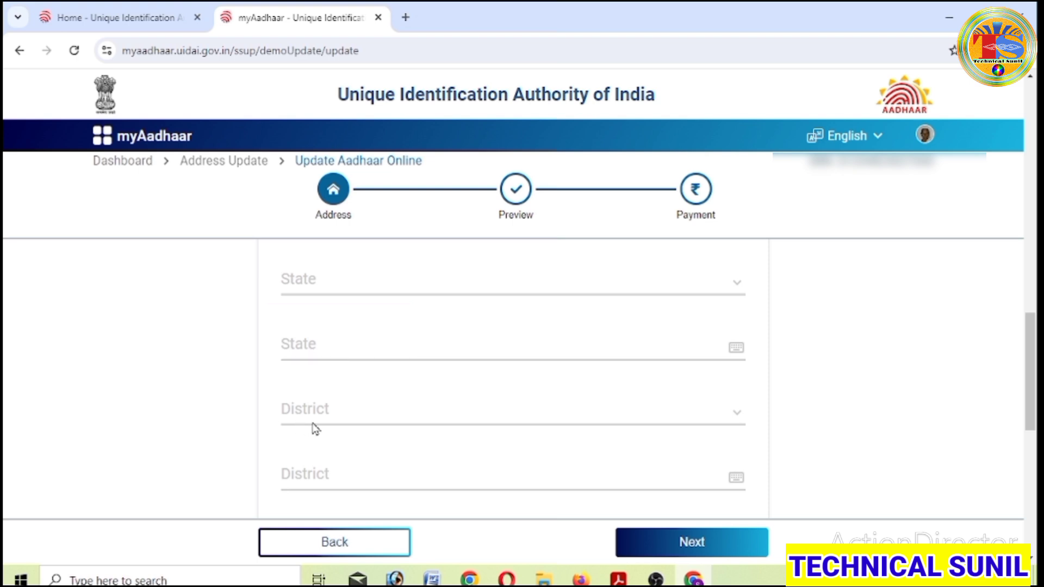
pyautogui.scroll(-2, 312, 432)
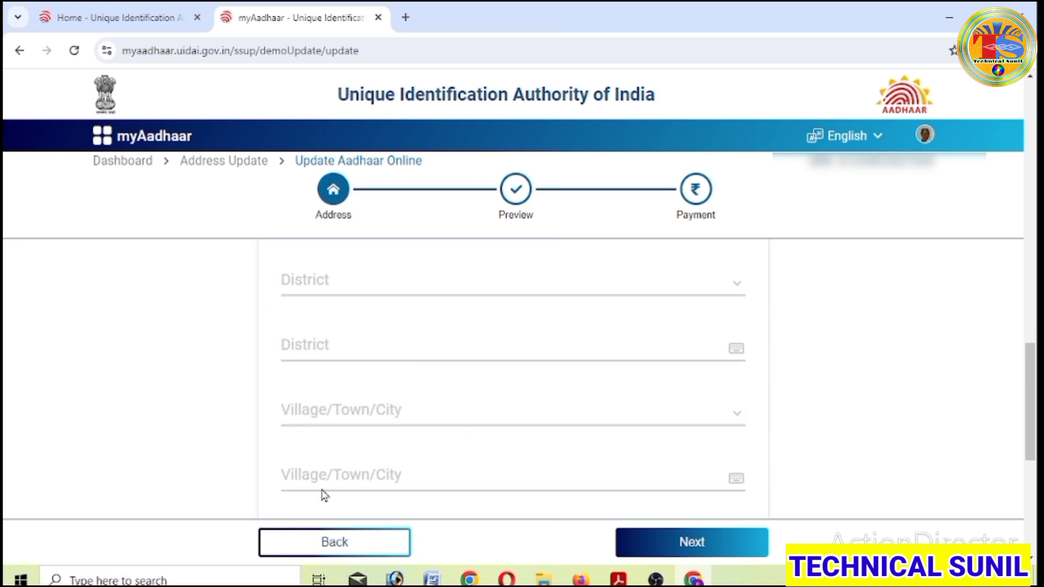
pyautogui.scroll(-2, 382, 484)
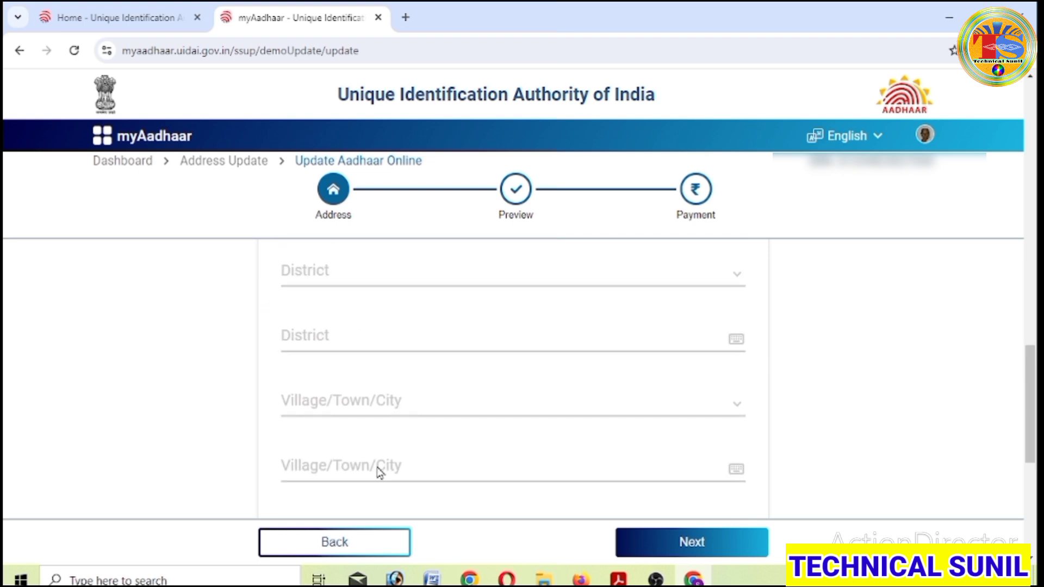
pyautogui.scroll(2, 381, 479)
pyautogui.scroll(2, 380, 473)
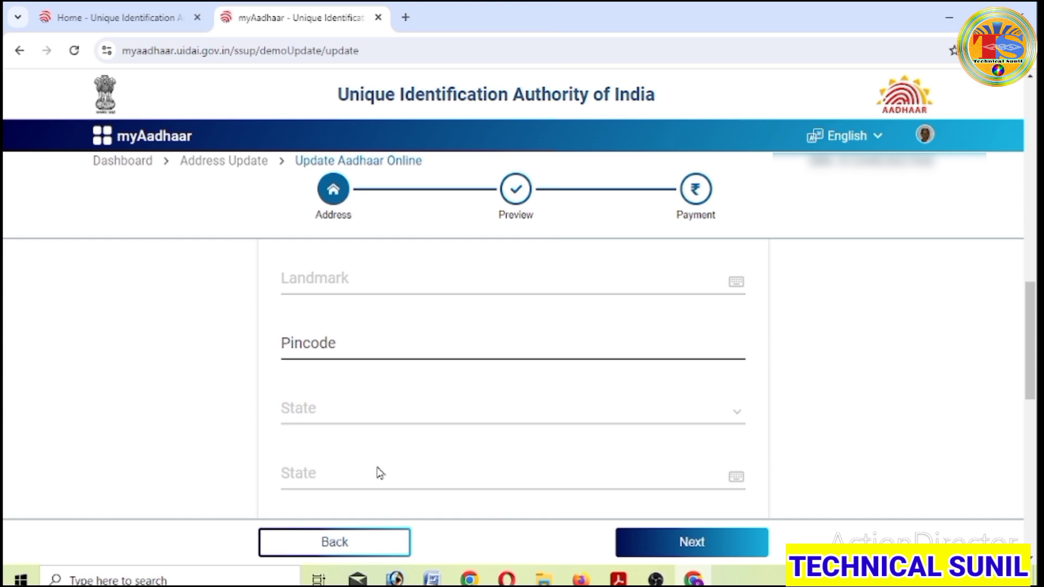
pyautogui.scroll(5, 380, 473)
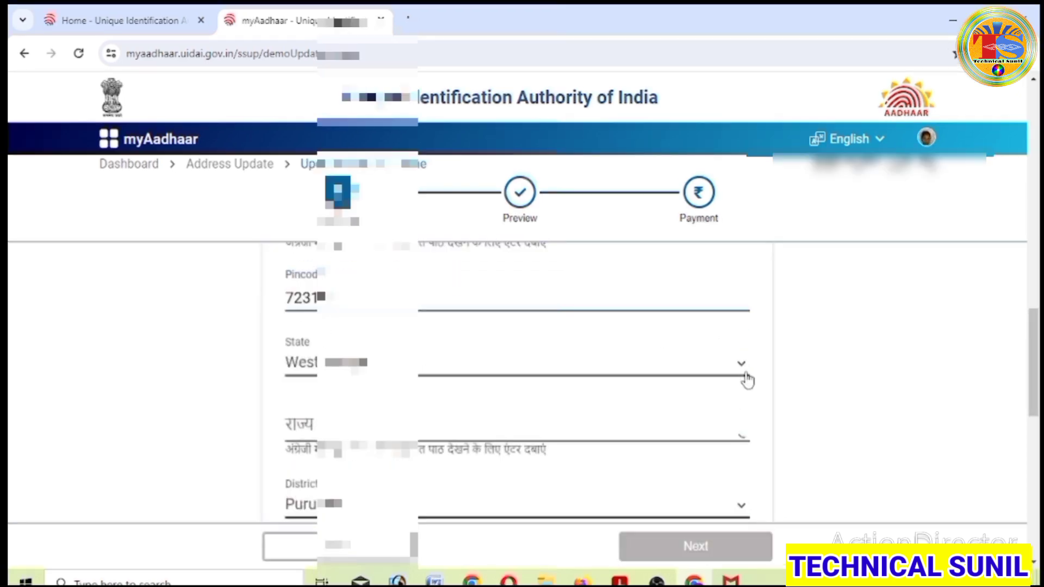
# - Pick the village from the Village/Town/City dropdown so the Hindi village and Post Office fill in
pyautogui.scroll(-5, 501, 412)
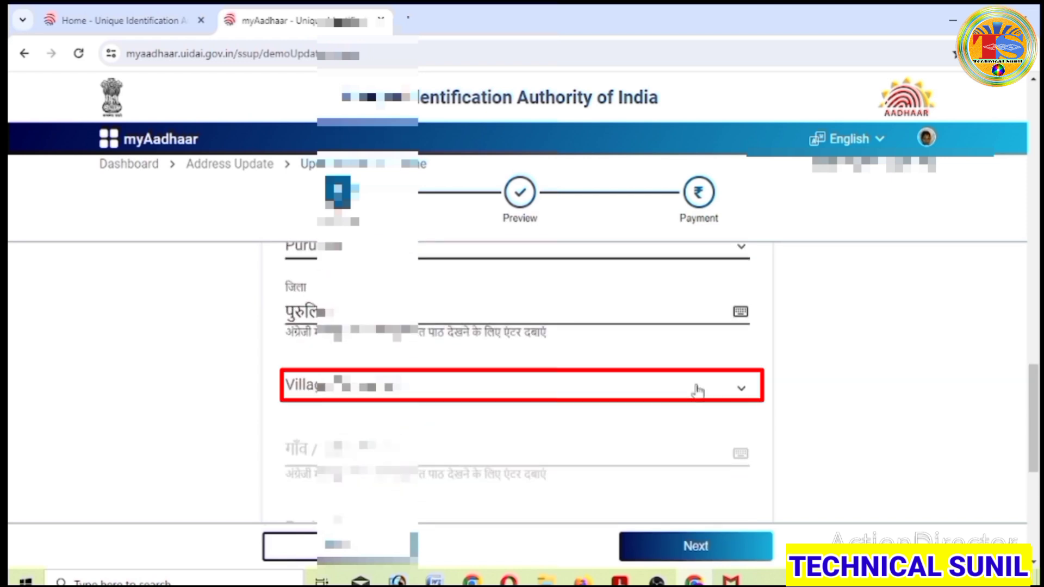
pyautogui.click(740, 394)
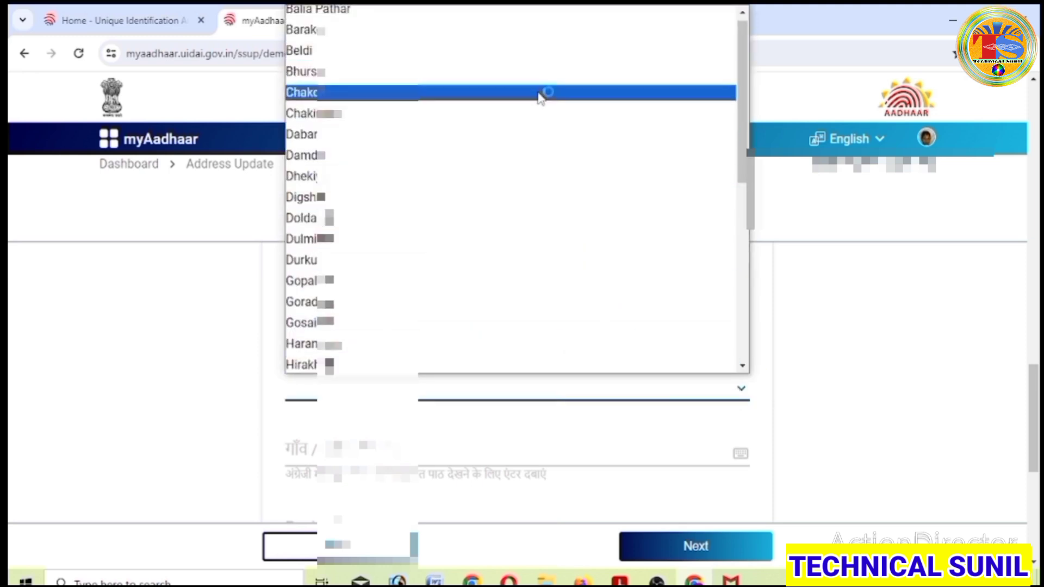
pyautogui.click(540, 93)
pyautogui.scroll(-2, 544, 384)
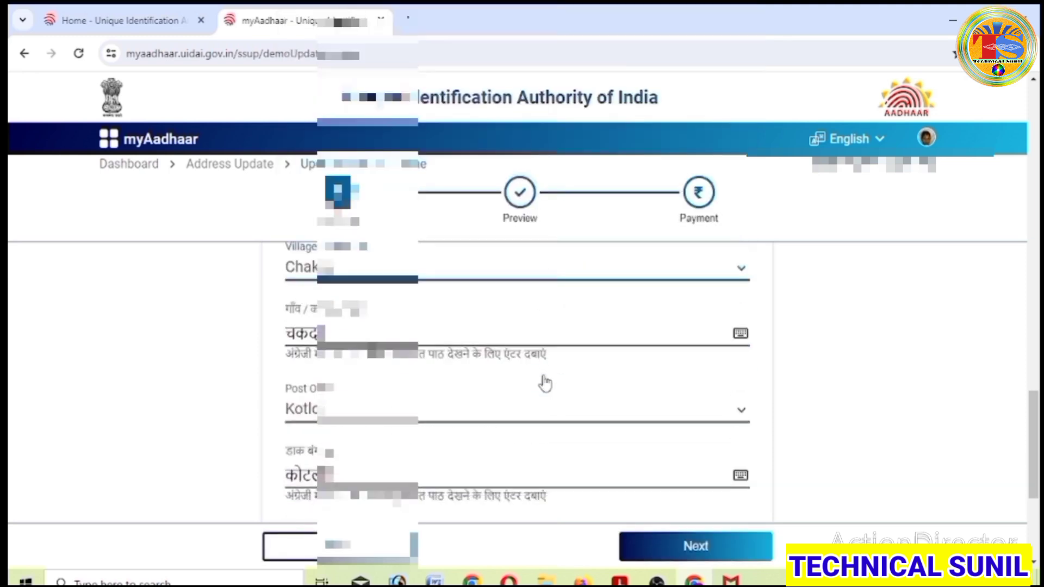
pyautogui.scroll(-1, 515, 444)
pyautogui.scroll(-2, 515, 444)
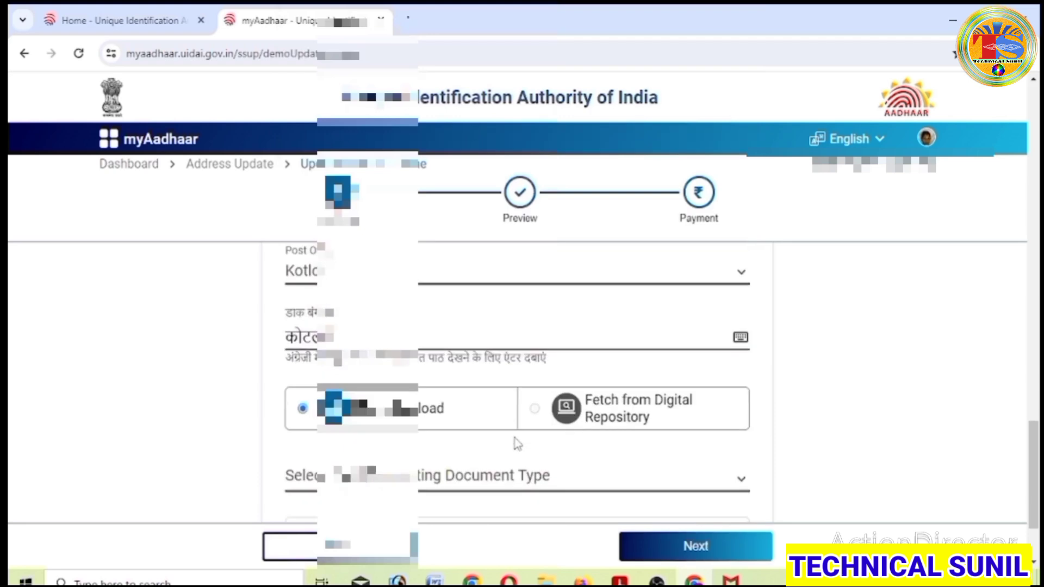
# - Choose Voter Identity Card / e-Voter Identity Card as the document type and accept the advisory
pyautogui.scroll(-2, 516, 443)
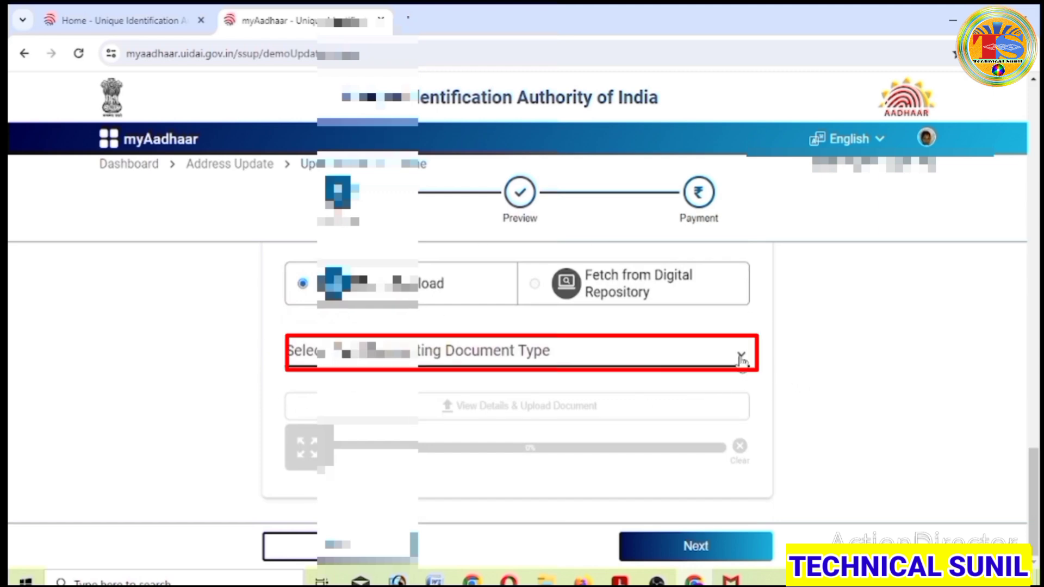
pyautogui.click(741, 360)
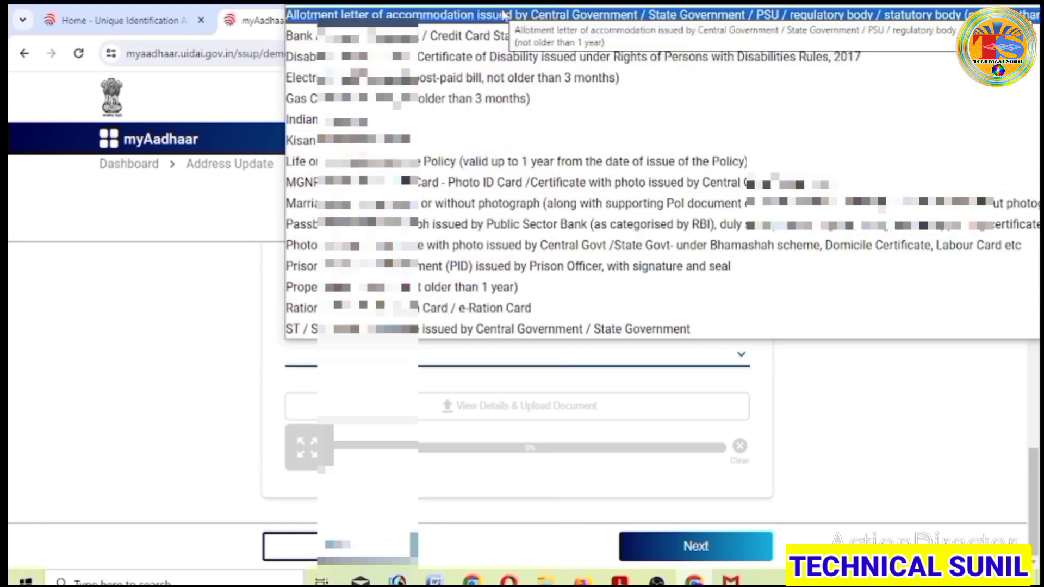
pyautogui.scroll(-5, 495, 141)
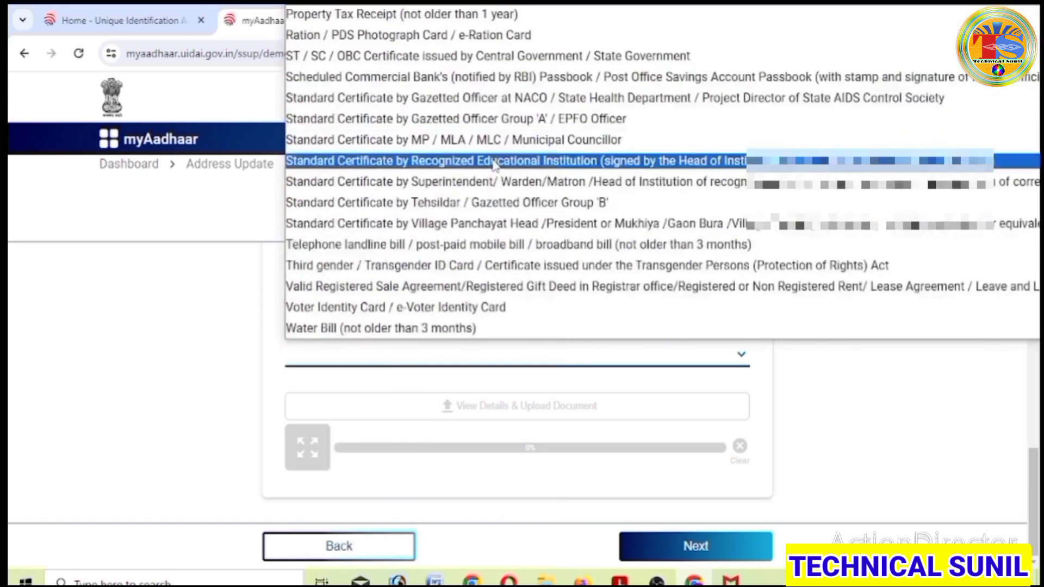
pyautogui.scroll(5, 495, 161)
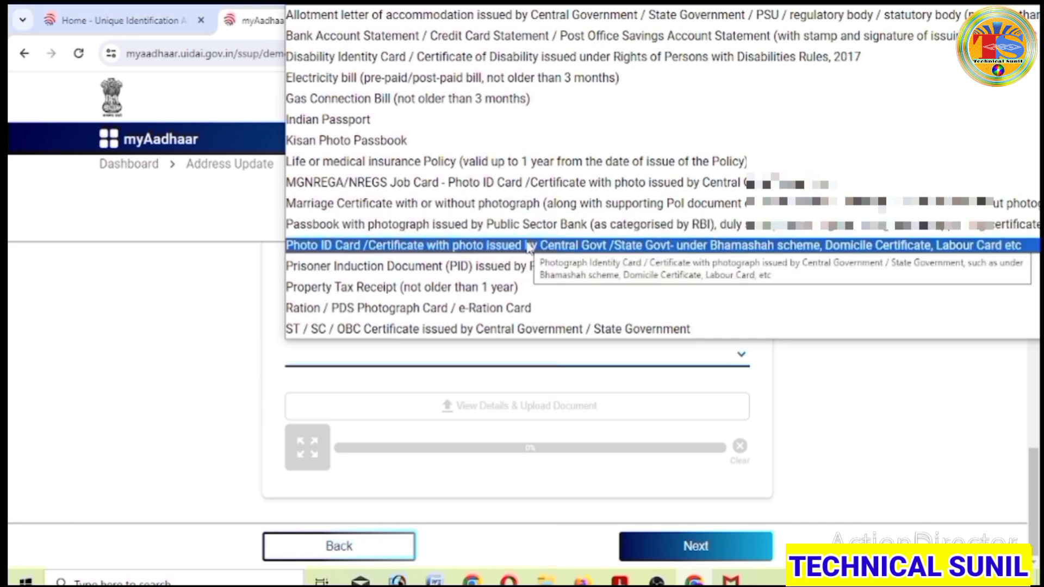
pyautogui.scroll(-5, 511, 277)
pyautogui.click(497, 306)
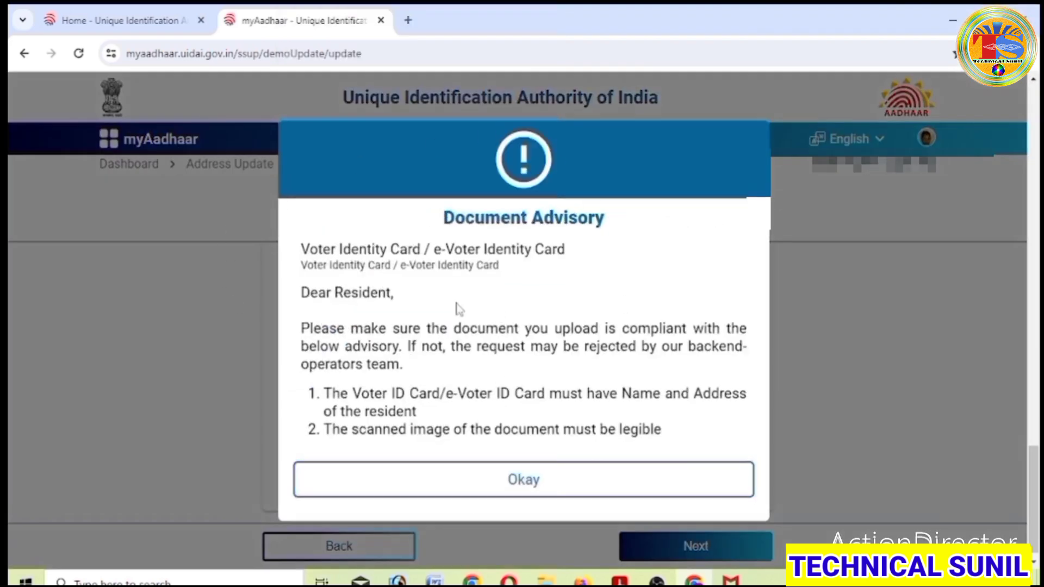
pyautogui.click(522, 484)
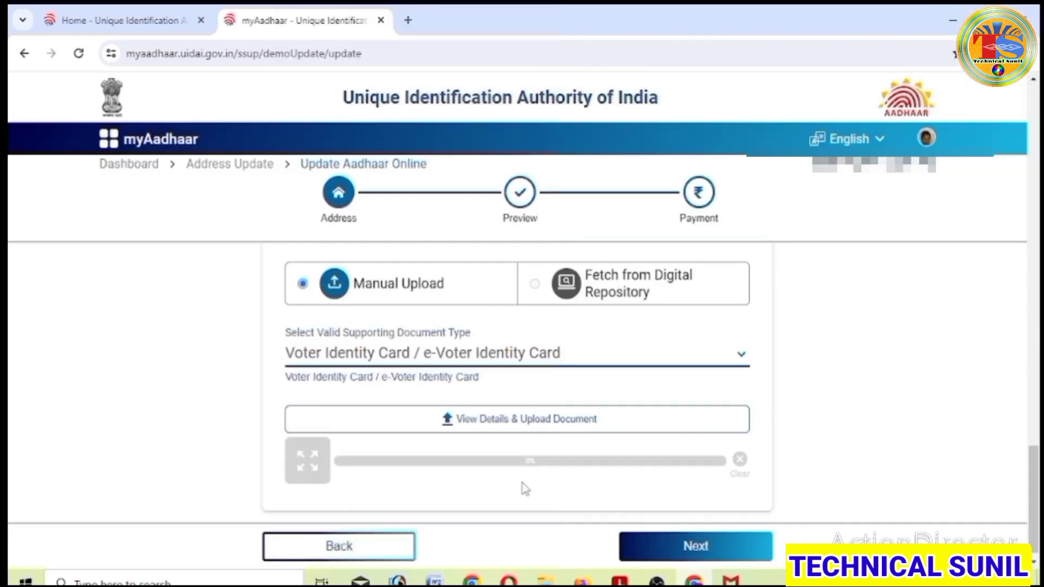
# - Upload the Voter ID file as the supporting document and submit the form for Preview
pyautogui.click(453, 419)
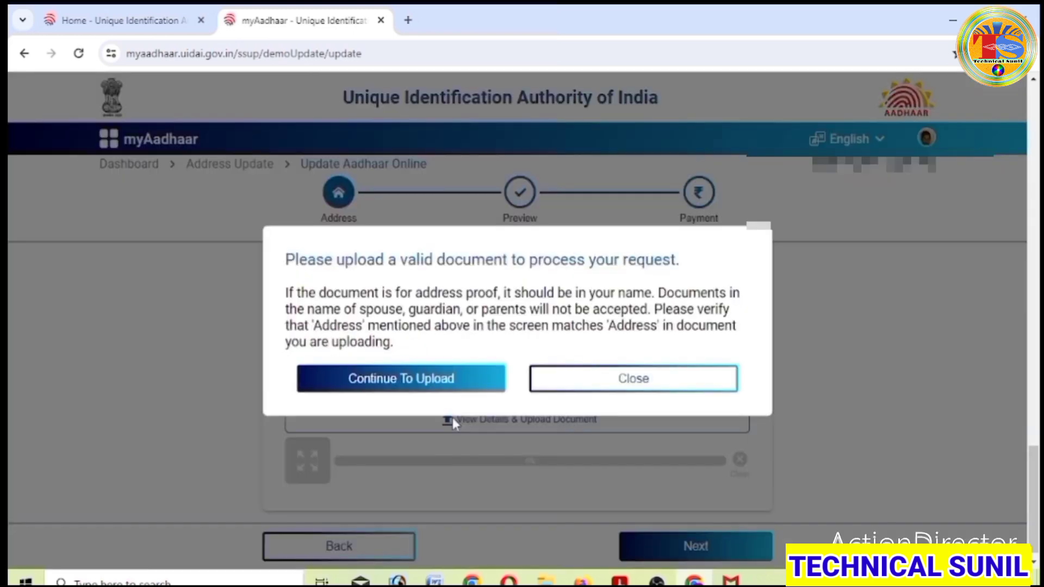
pyautogui.click(403, 382)
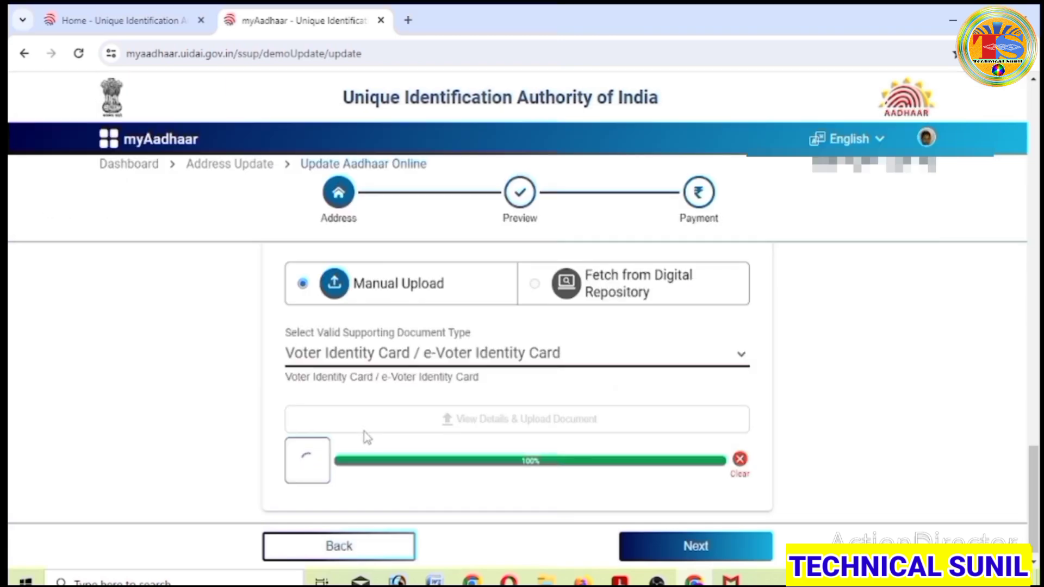
pyautogui.scroll(-1, 856, 331)
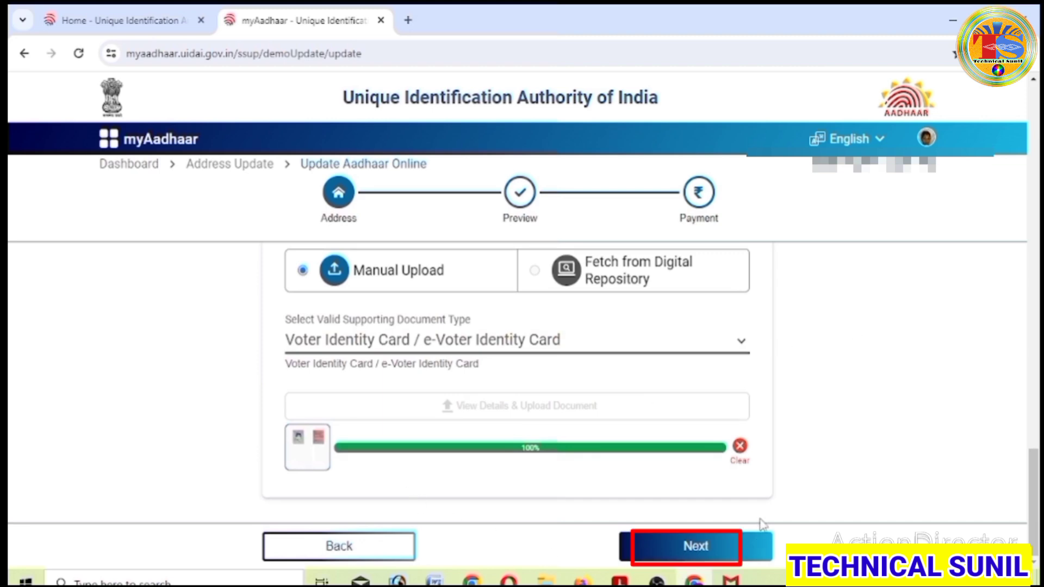
pyautogui.click(704, 552)
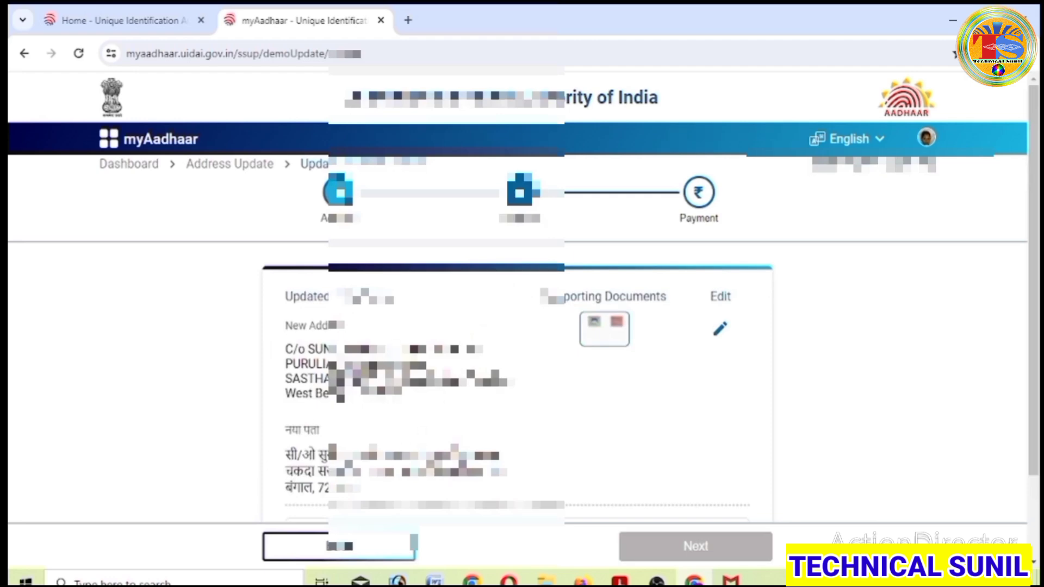
# - Confirm the previewed address details are true and correct, close the declaration, and proceed to Payment
pyautogui.scroll(-2, 544, 412)
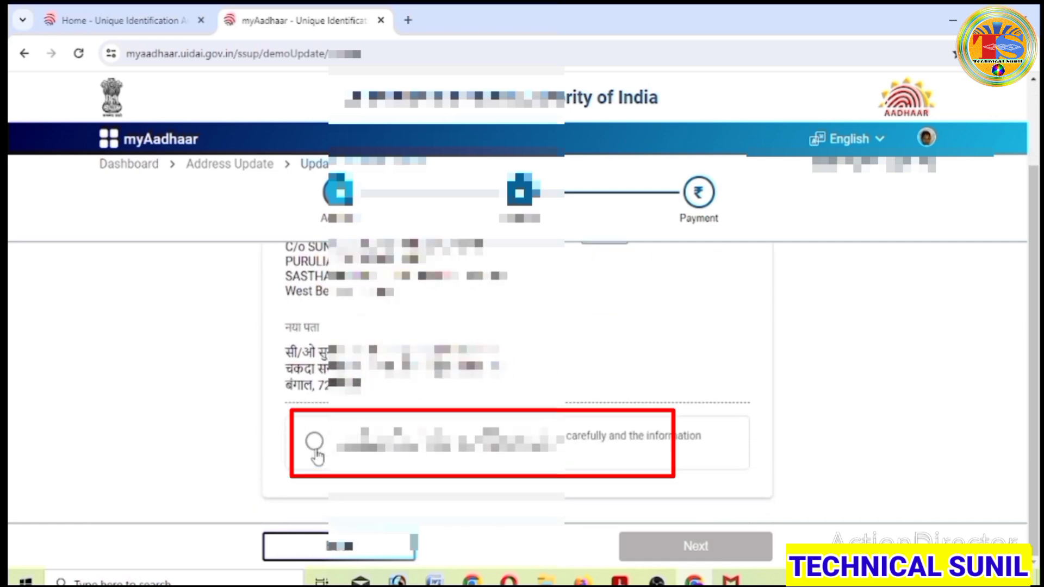
pyautogui.click(314, 441)
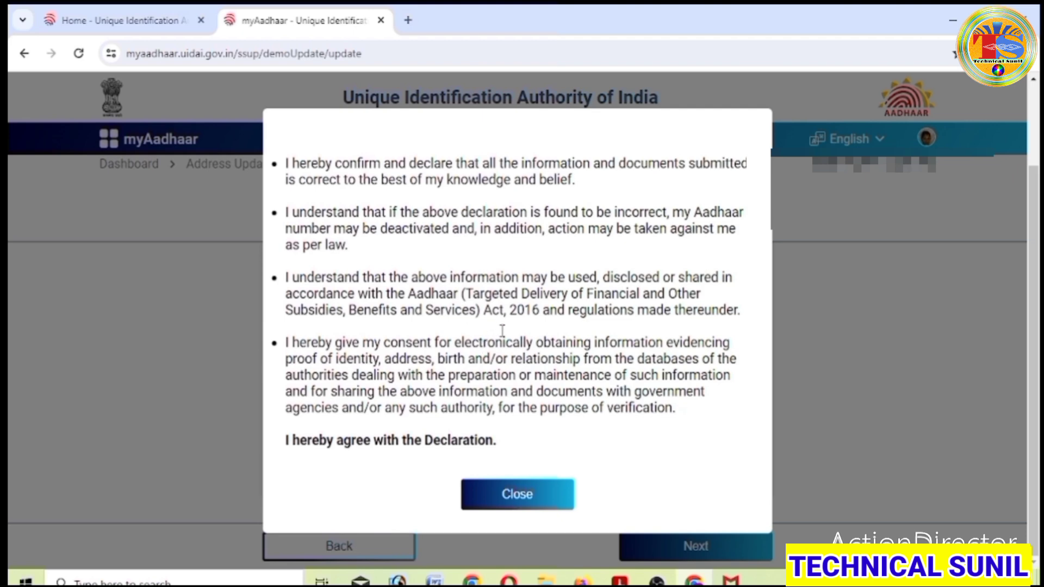
pyautogui.click(526, 496)
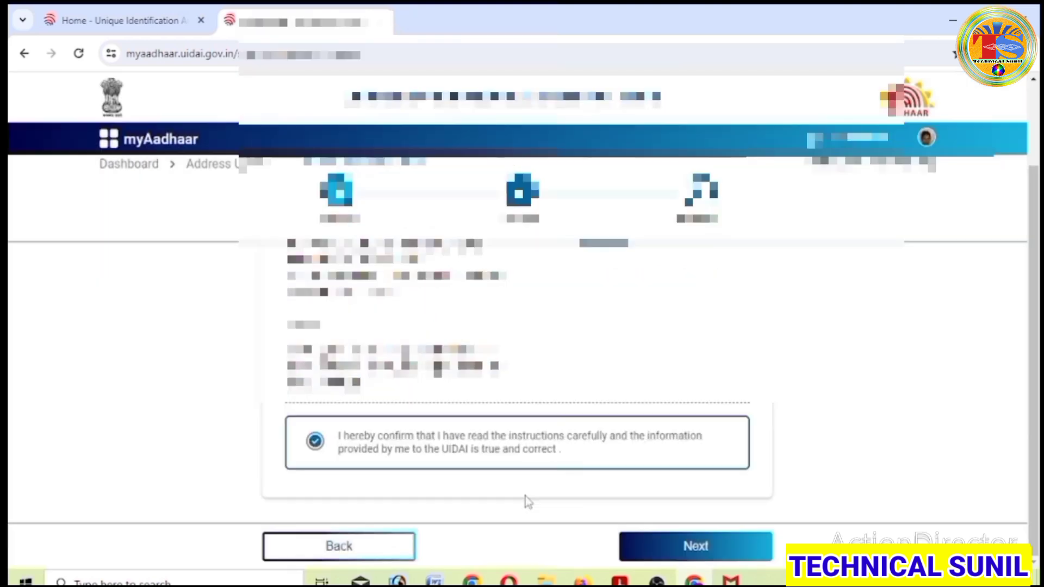
pyautogui.click(697, 552)
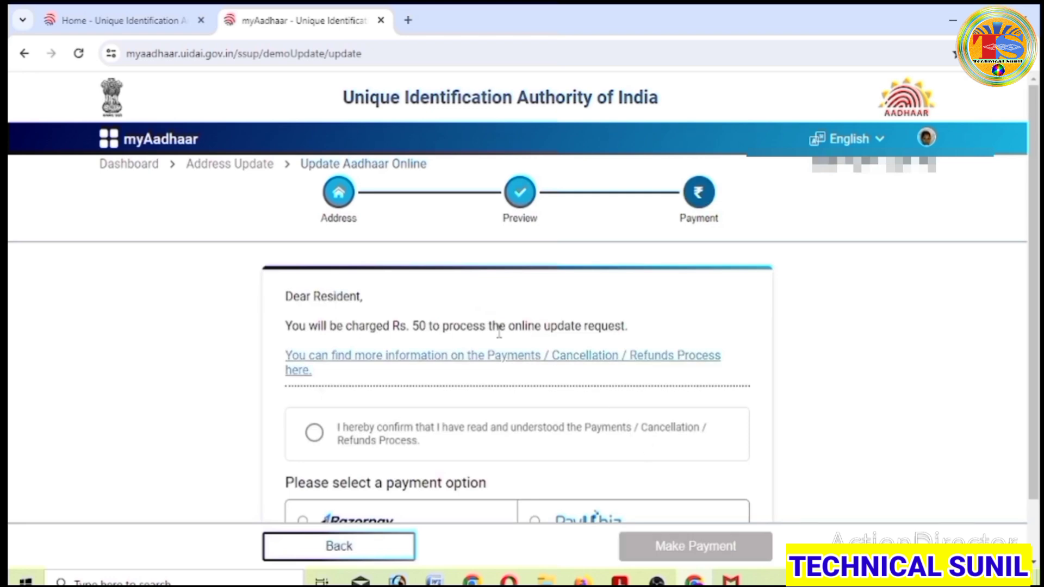
# - Accept the Payments/Cancellation/Refunds terms, select PayU biz, and make the Rs. 50 payment
pyautogui.tripleClick(287, 324)
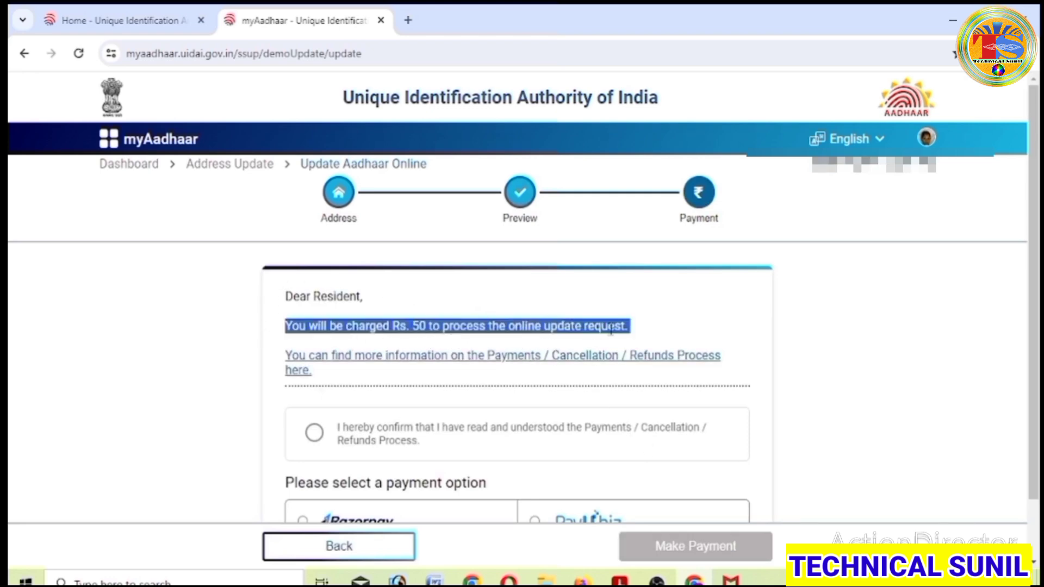
pyautogui.click(662, 342)
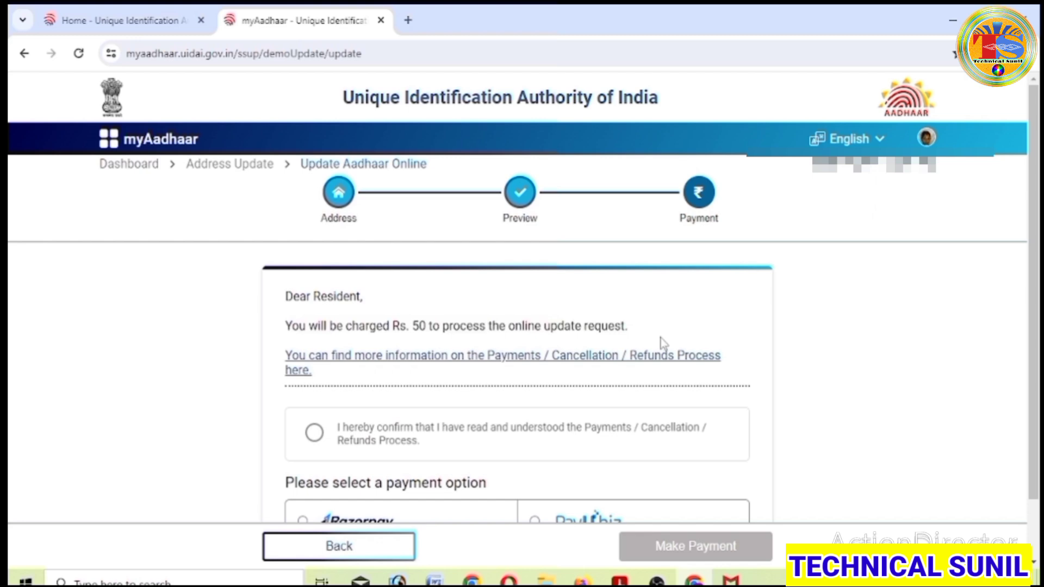
pyautogui.scroll(-1, 663, 342)
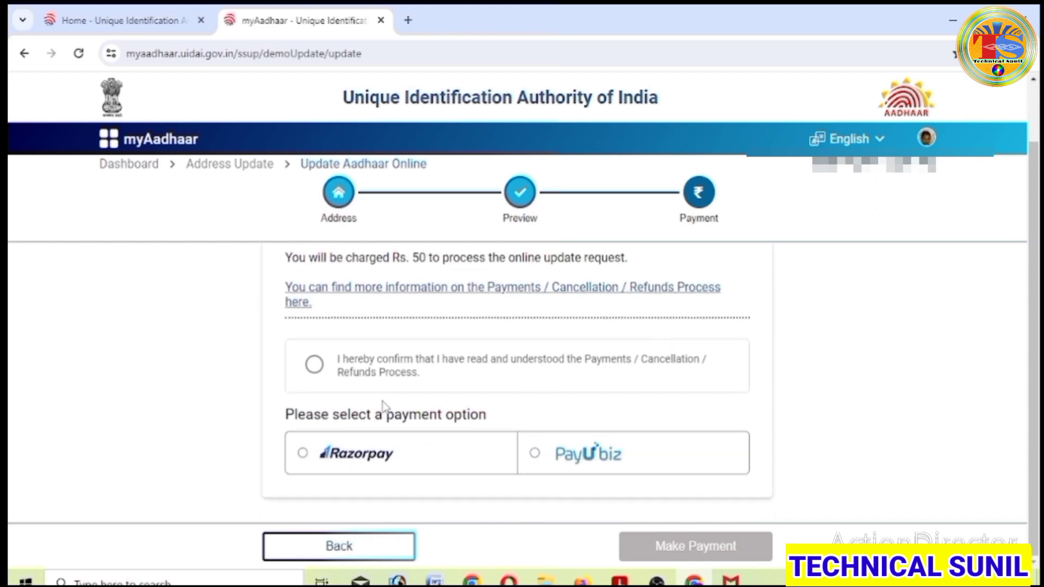
pyautogui.click(314, 367)
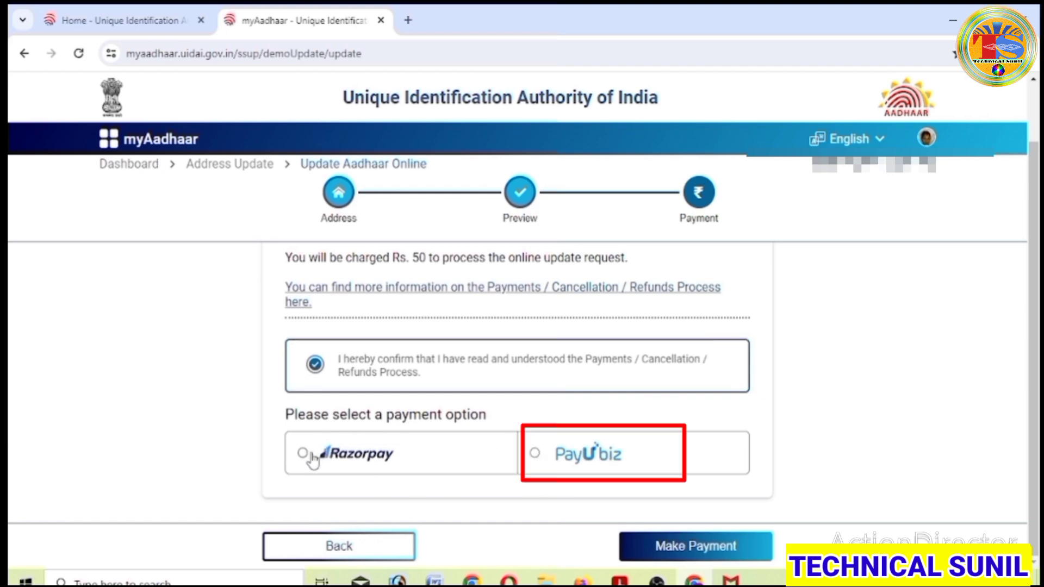
pyautogui.click(534, 453)
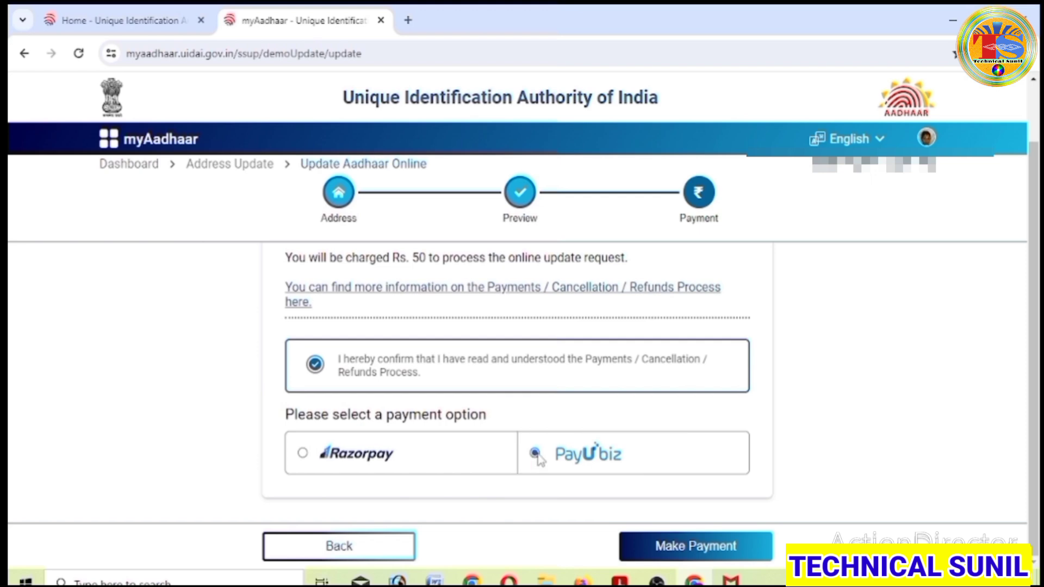
pyautogui.click(697, 549)
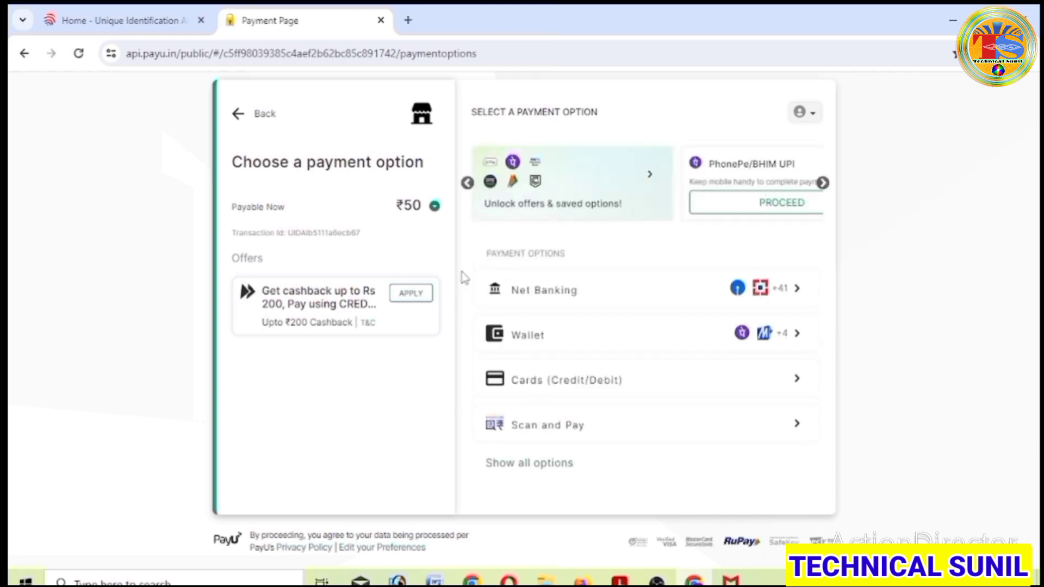
# - On PayU, pick PhonePe UPI under Wallet and enter the UPI ID to pay ₹50
pyautogui.click(797, 341)
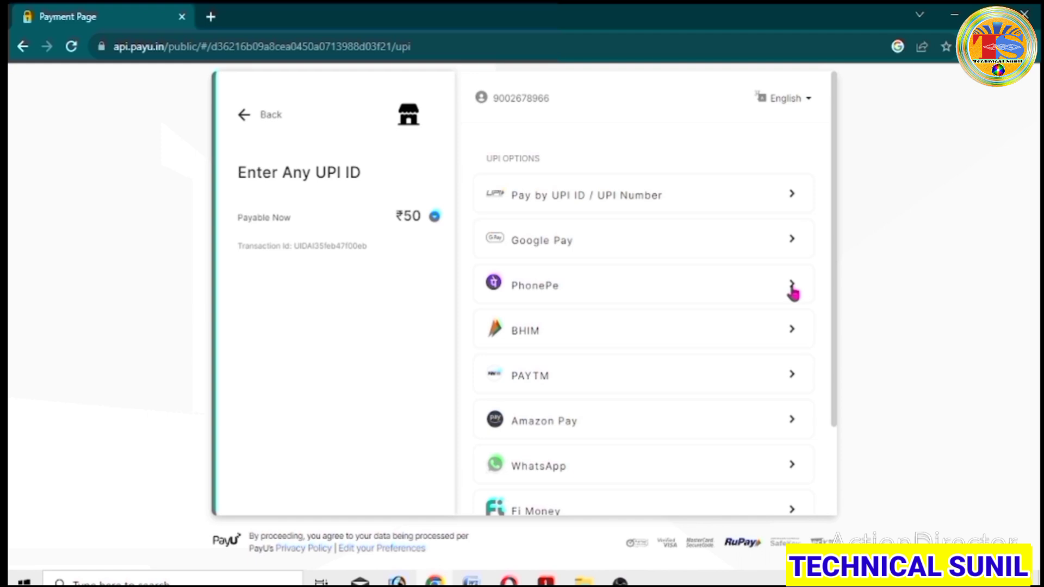
pyautogui.click(793, 288)
pyautogui.click(597, 322)
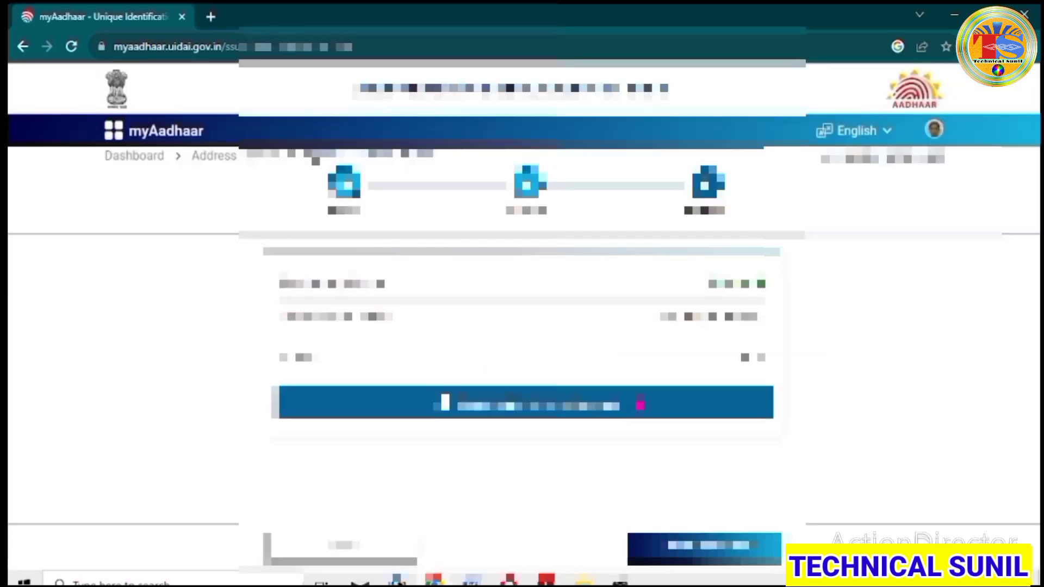
# - Download the address update acknowledgement slip and view it as a PDF
pyautogui.click(531, 407)
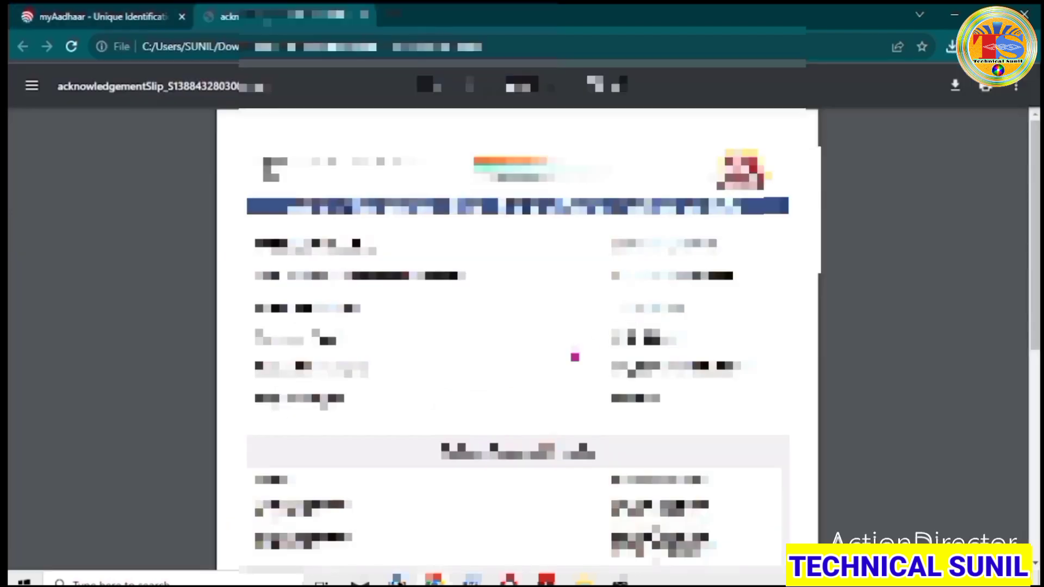
pyautogui.scroll(-10, 574, 357)
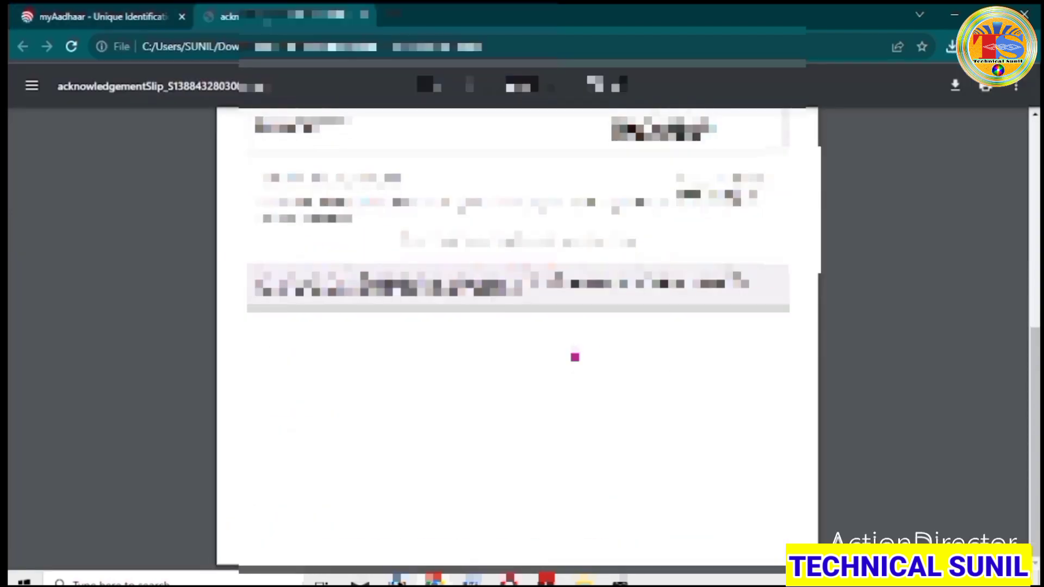